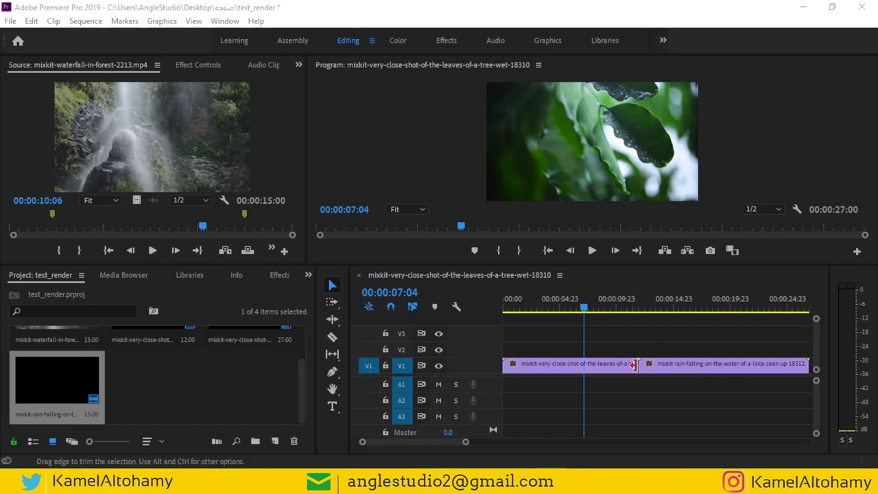
Trim the leaves clip's end shorter and move its start to 00:00:01:09, opening gaps on both sides
left_click(632, 365)
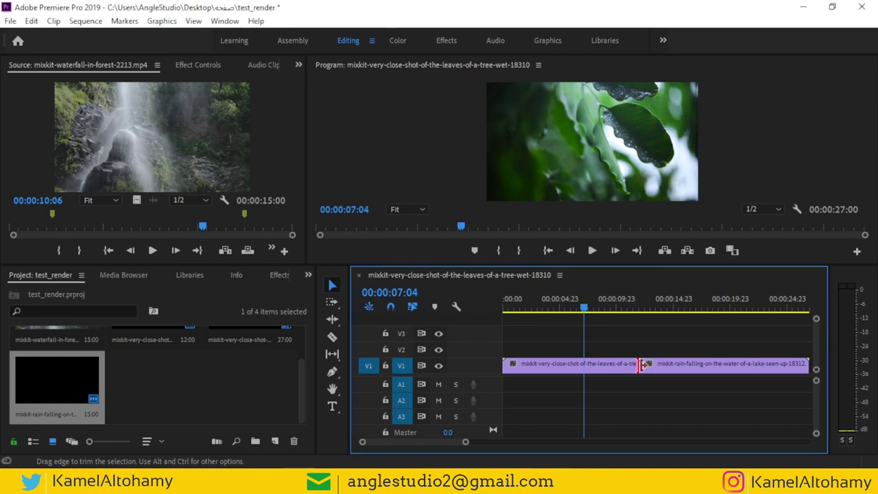
left_click(652, 363)
left_click(631, 365)
left_click_drag(630, 364, 602, 366)
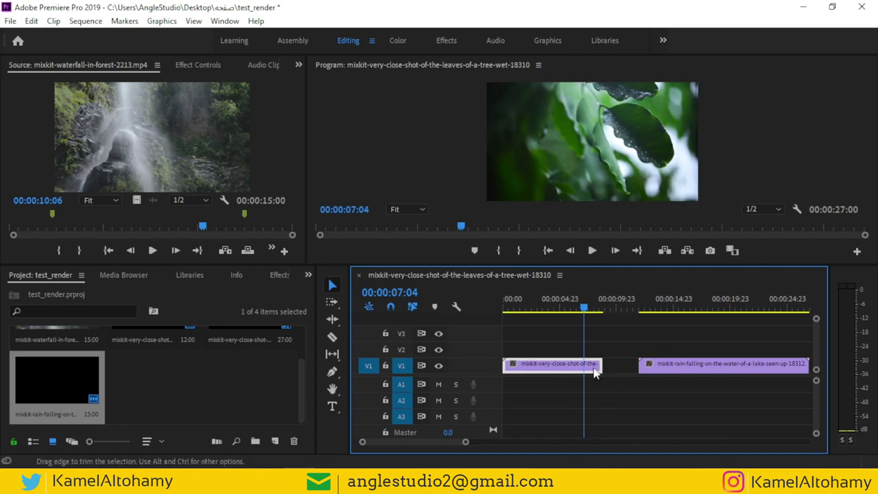
left_click_drag(505, 365, 524, 364)
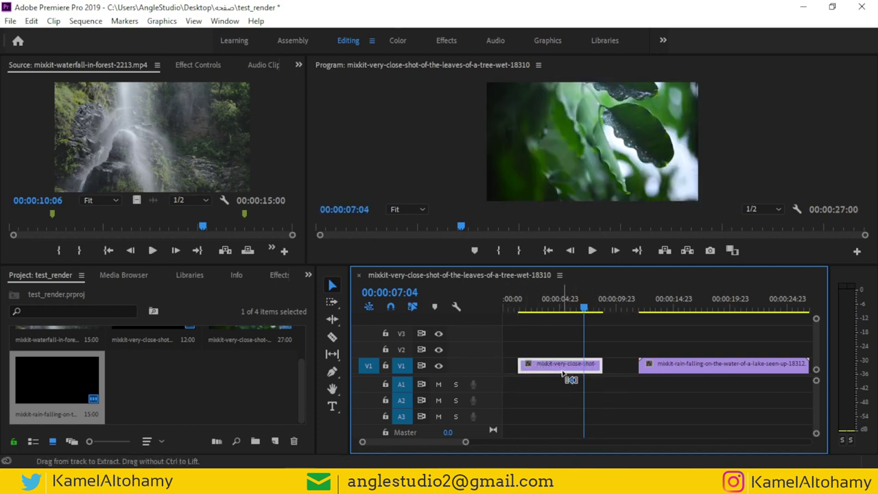
mouse_move(562, 373)
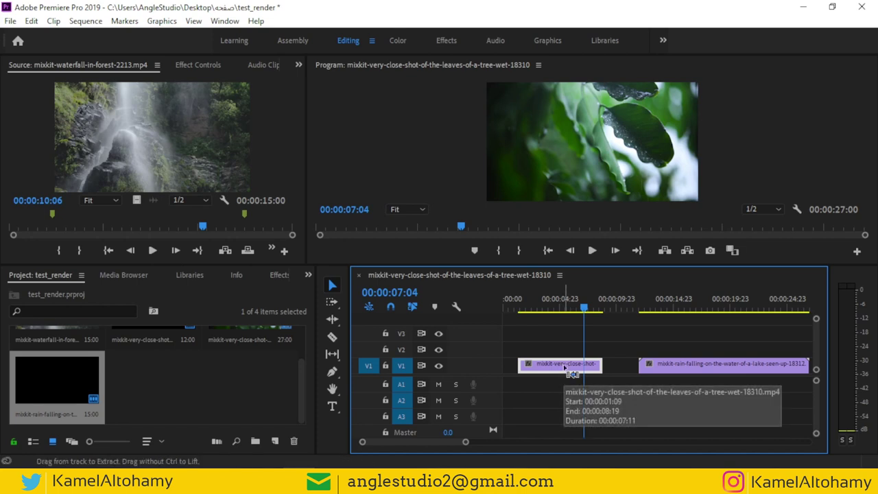
Undo both trims to restore the leaves clip's full length
left_click(32, 20)
left_click(52, 35)
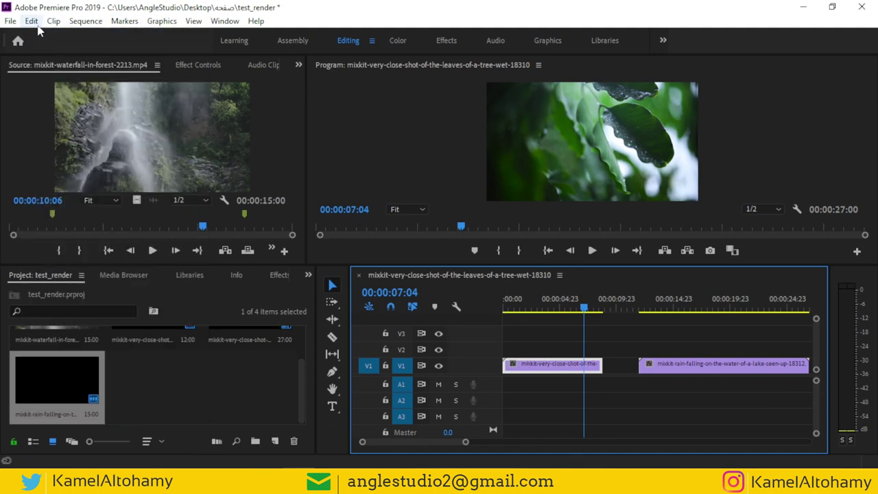
left_click(31, 21)
left_click(52, 36)
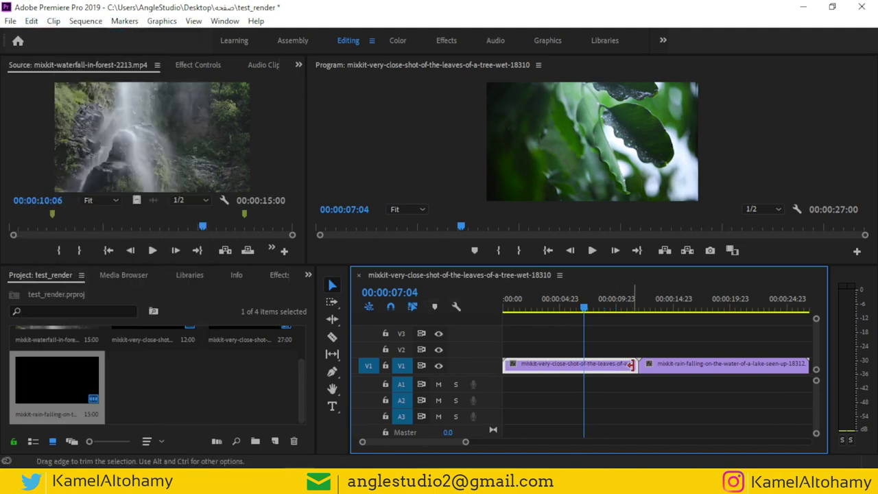
Try a ripple trim shortening the leaves clip's end by 3:09, then undo it
key("ctrl")
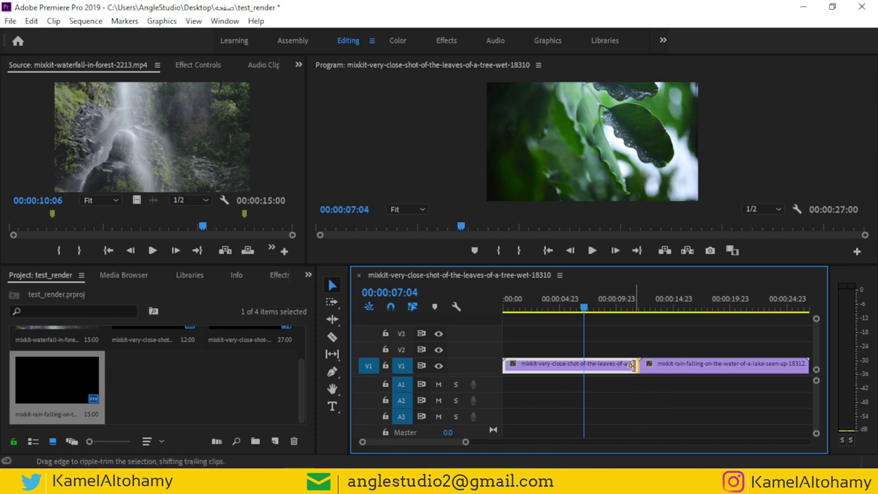
left_click_drag(626, 364, 582, 365)
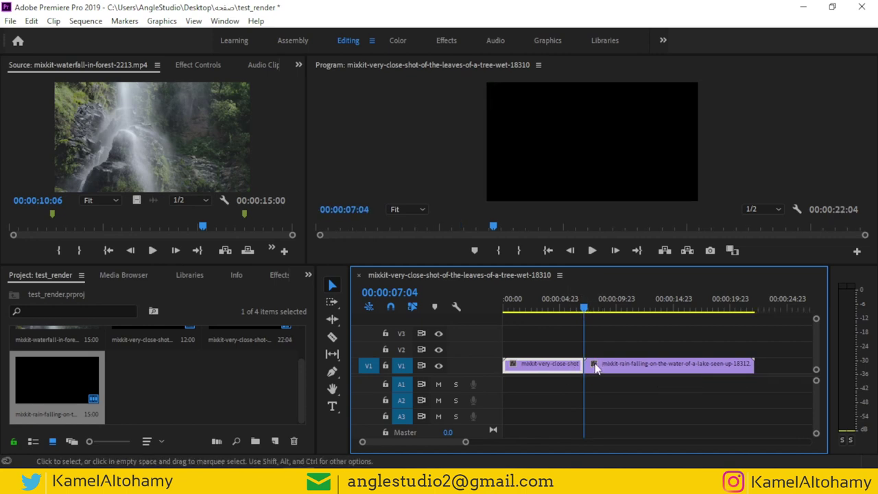
key("ctrl+z")
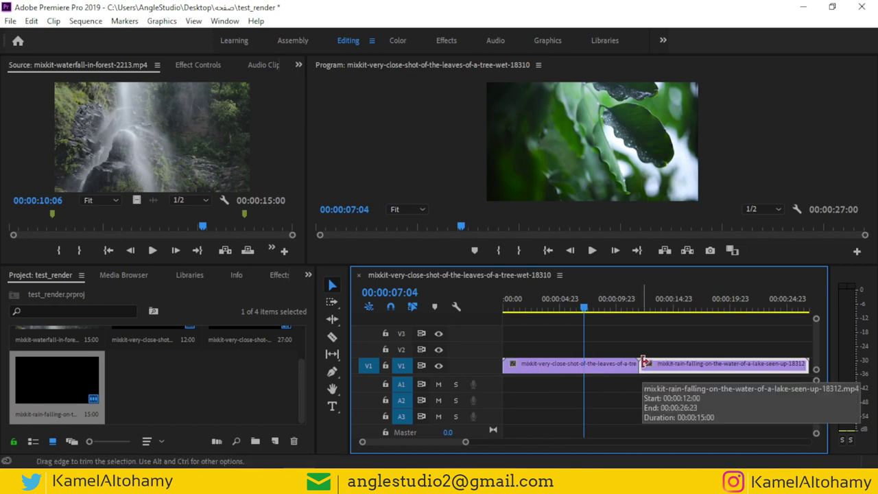
Open Trim mode on the leaves/rain edit point and give the monitors more height
left_click(643, 363)
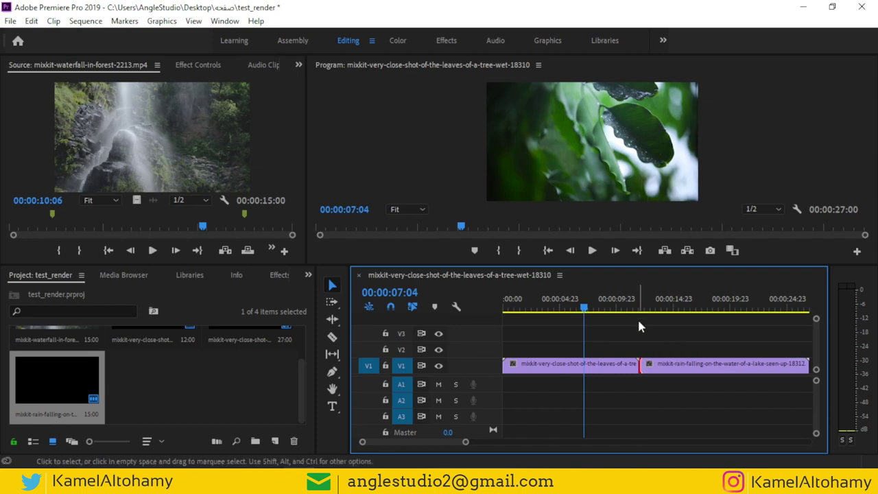
left_click(631, 365)
left_click(653, 363)
left_click(627, 363)
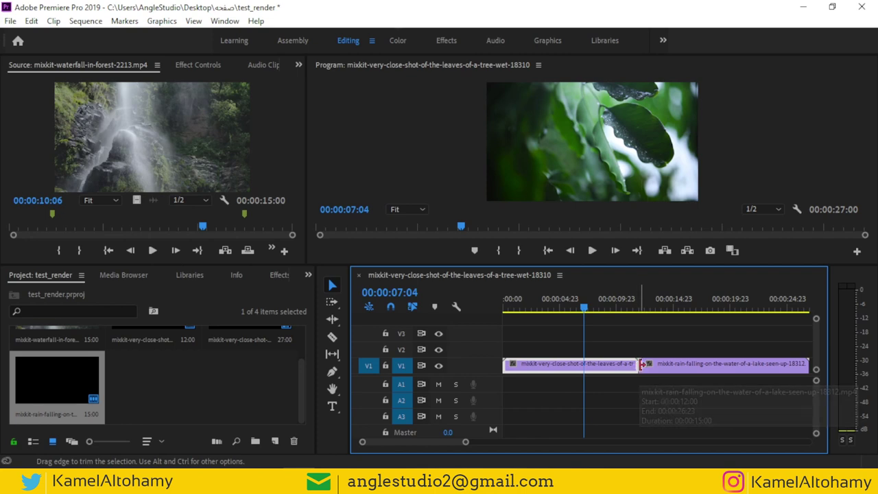
double_click(640, 364)
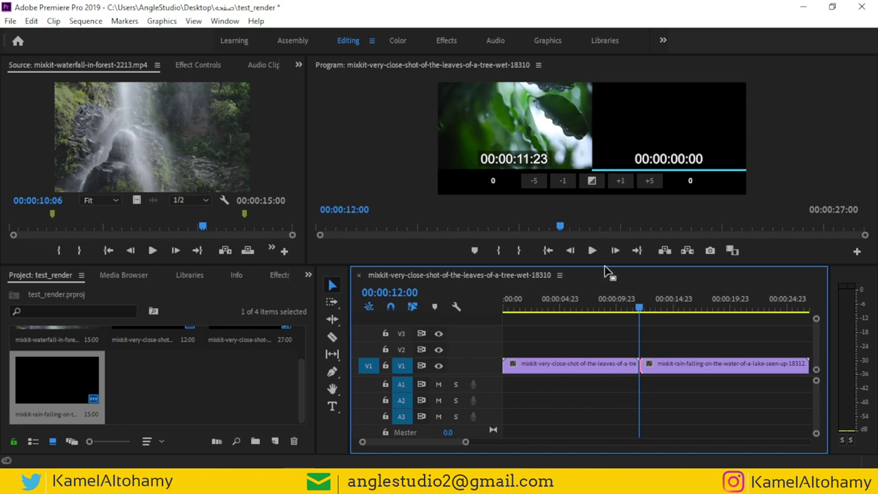
left_click_drag(602, 268, 603, 284)
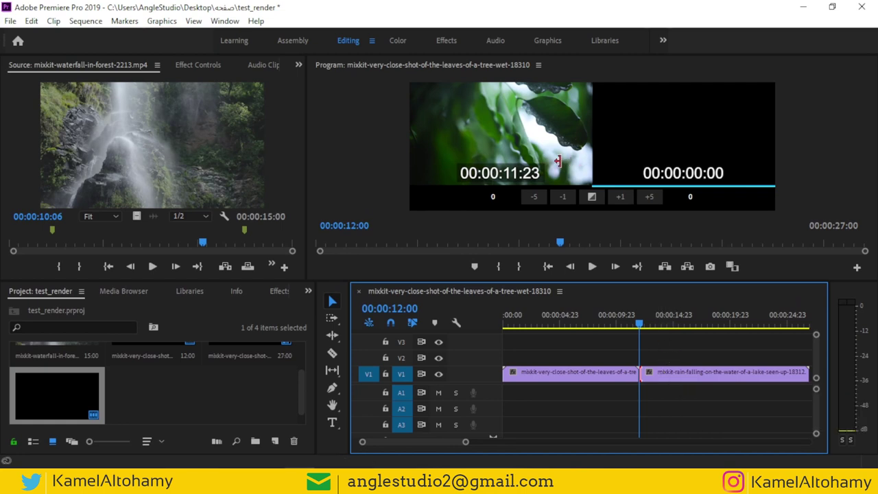
Trim the rain clip's start during playback and ripple delete the resulting gap
key("space")
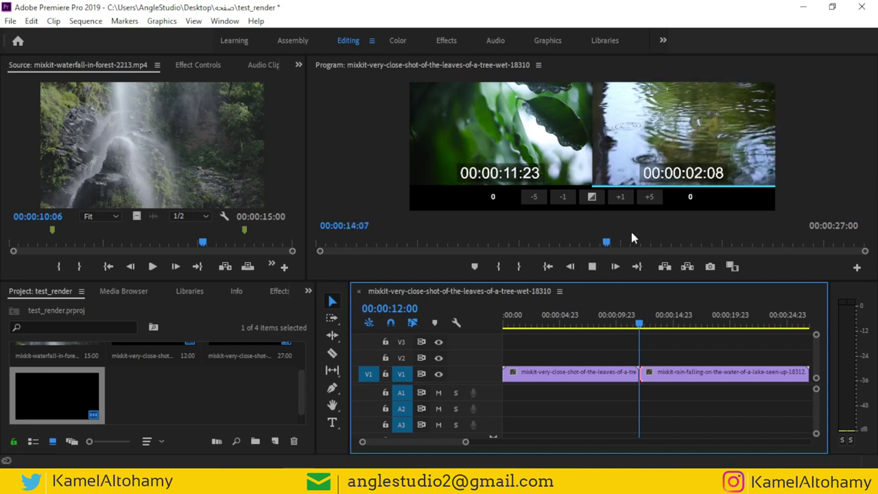
key("k")
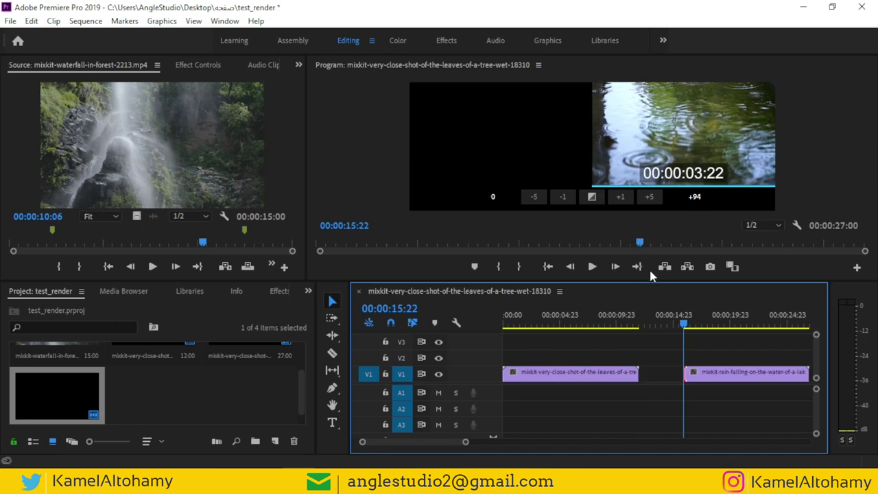
left_click(675, 376)
key("Delete")
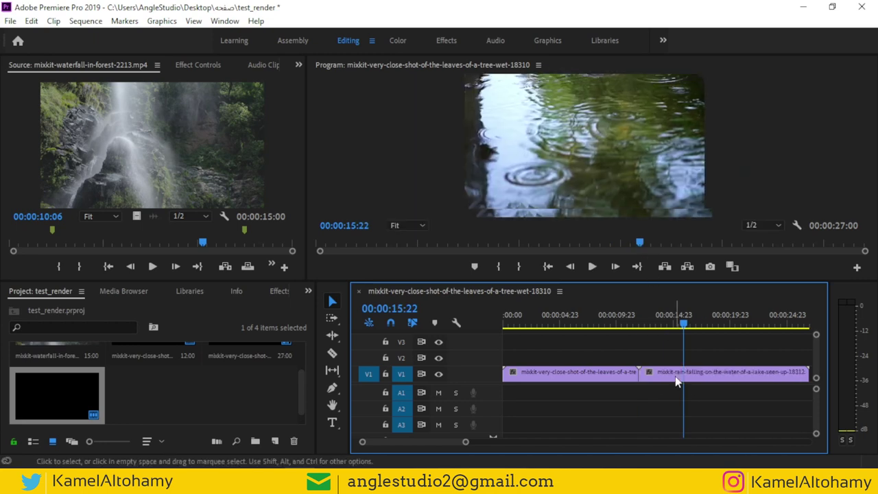
Preview the edit point in Trim mode, parking the playhead at 00:00:11:23
double_click(637, 373)
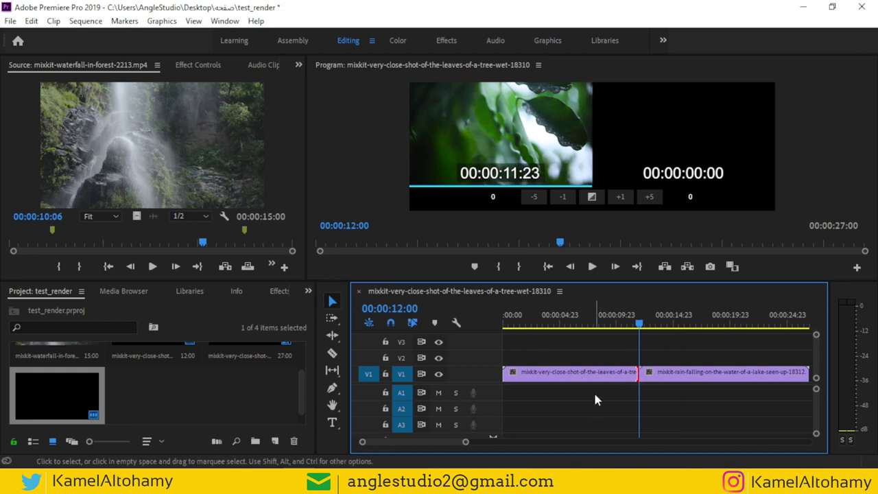
key("space")
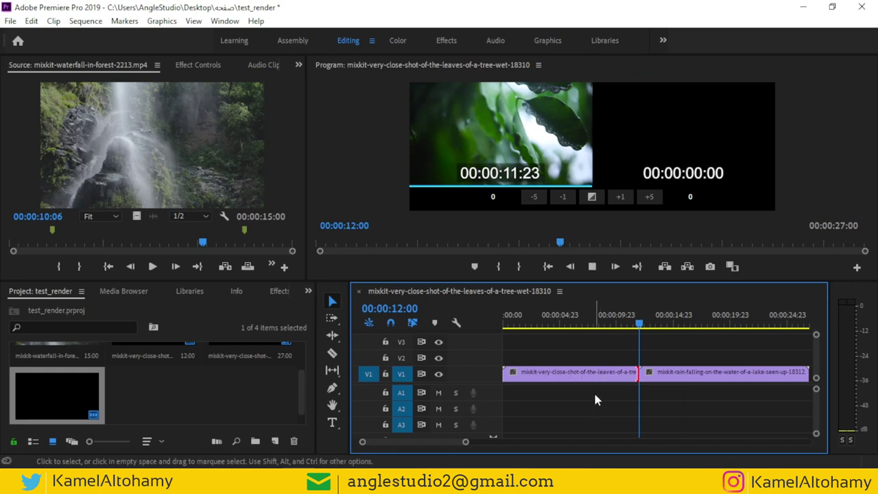
left_click(640, 322)
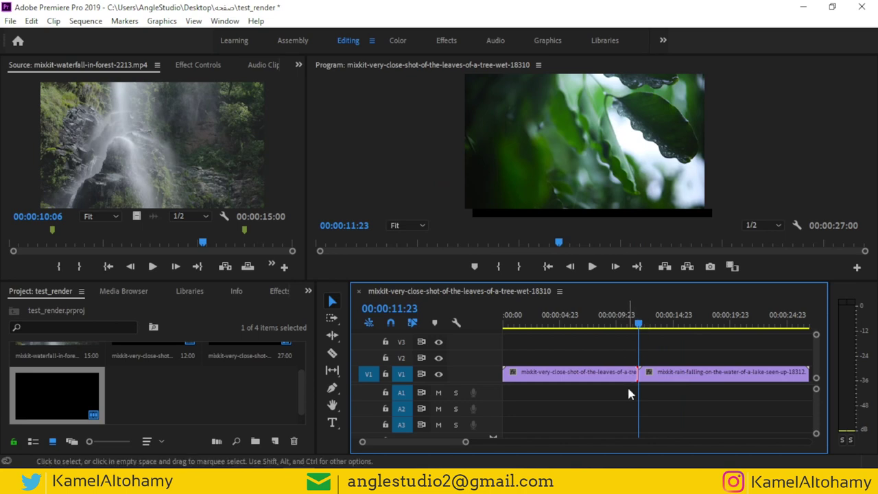
Redo to bring the removed rain clip back, then select the edit point
key("ctrl+z")
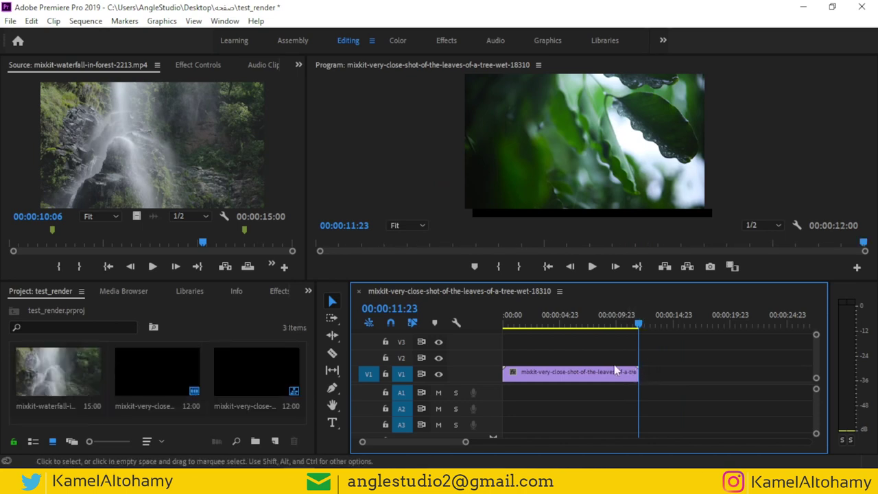
left_click(31, 20)
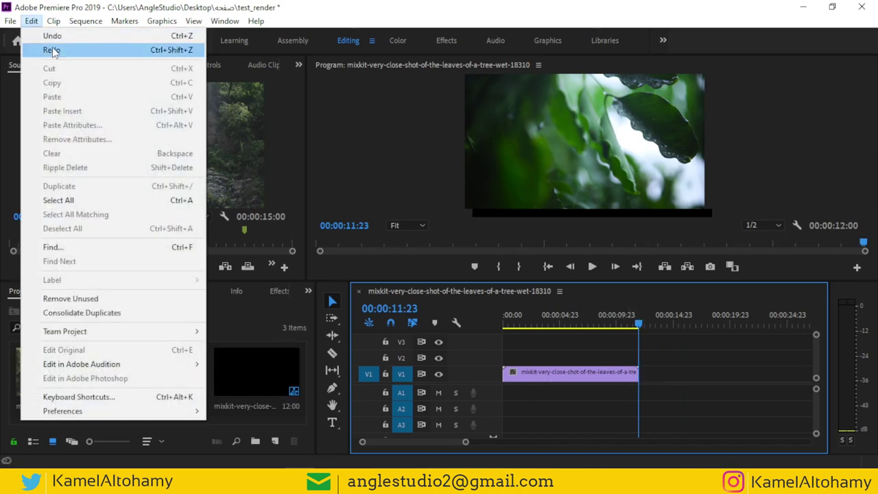
left_click(52, 50)
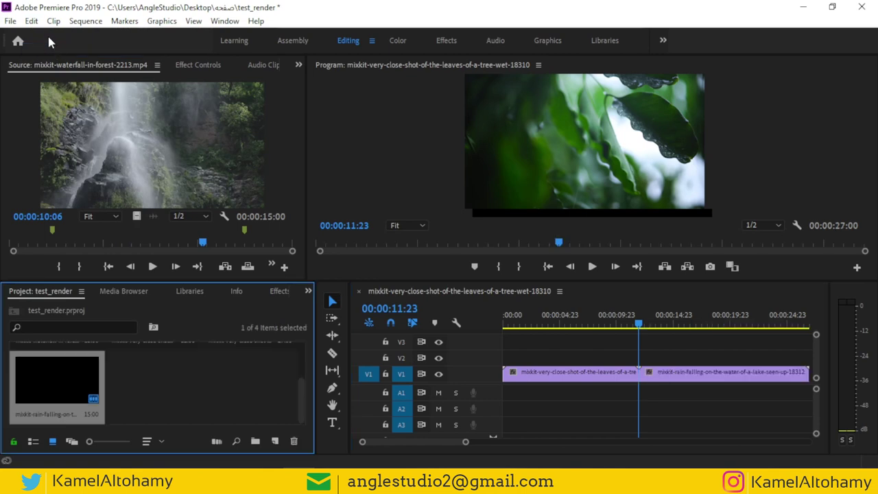
left_click(637, 371)
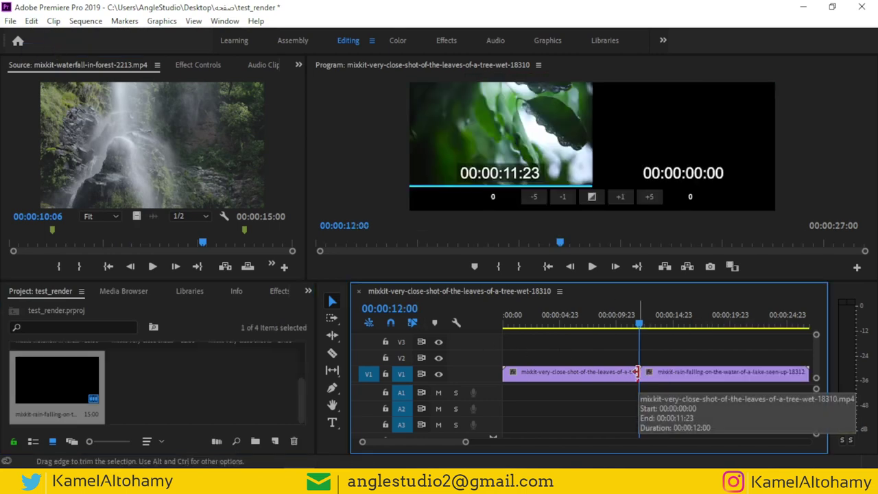
mouse_move(636, 371)
left_mouse_down()
mouse_move(624, 376)
mouse_move(631, 373)
left_mouse_up()
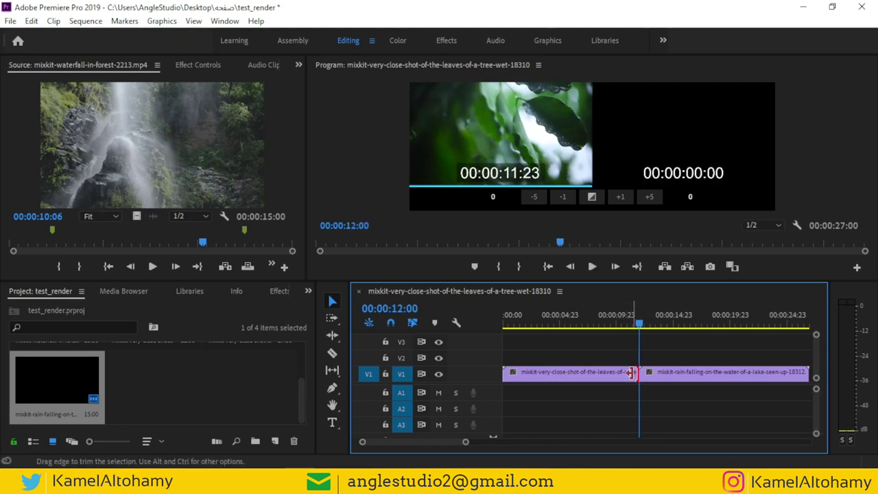
key("j")
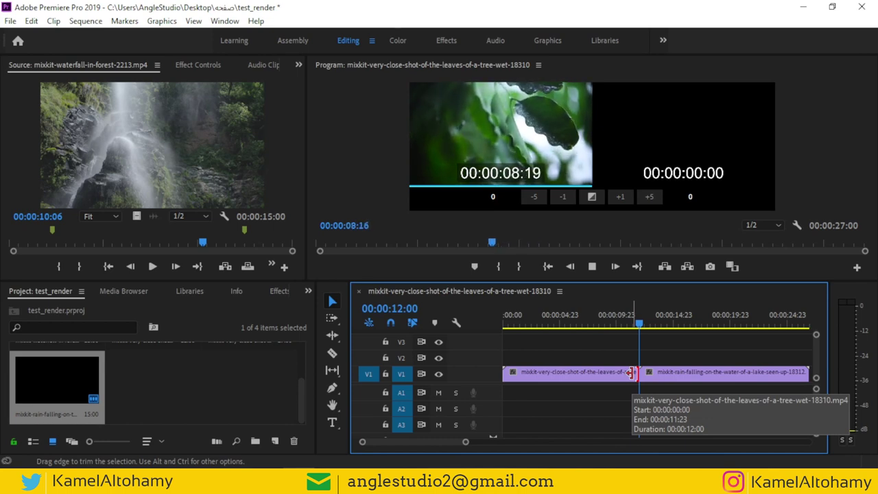
key("k")
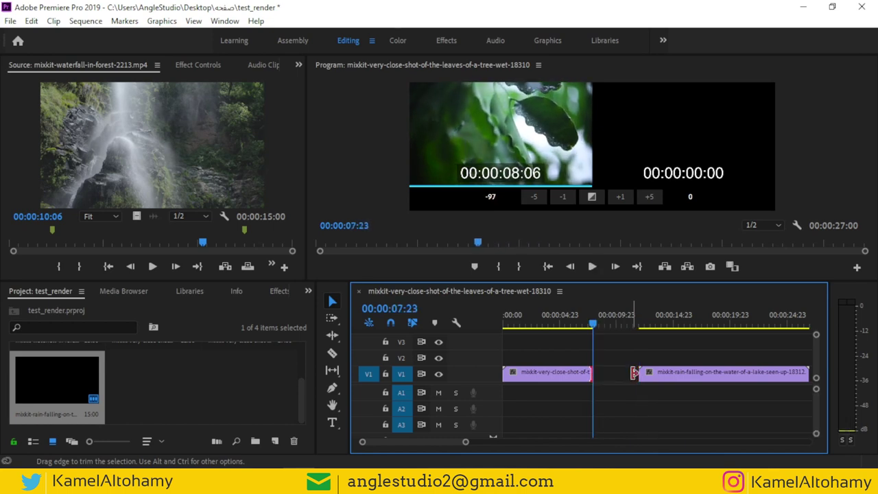
left_click_drag(634, 373, 634, 381)
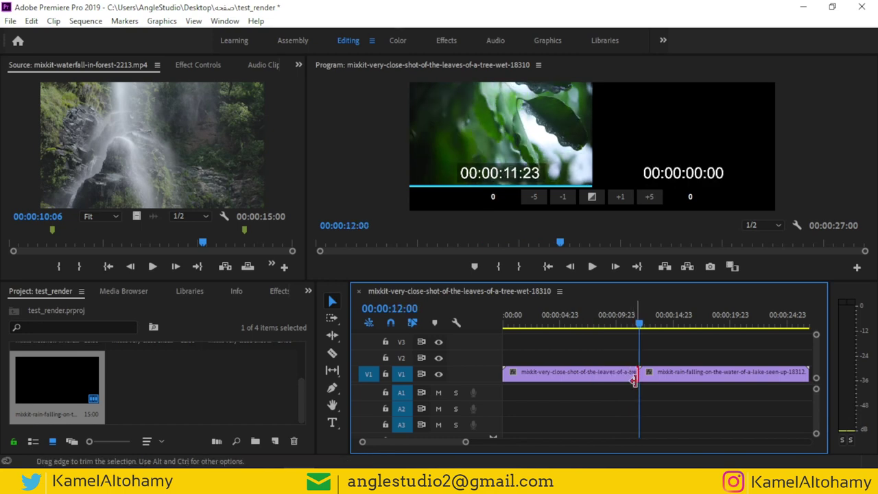
left_click(655, 378)
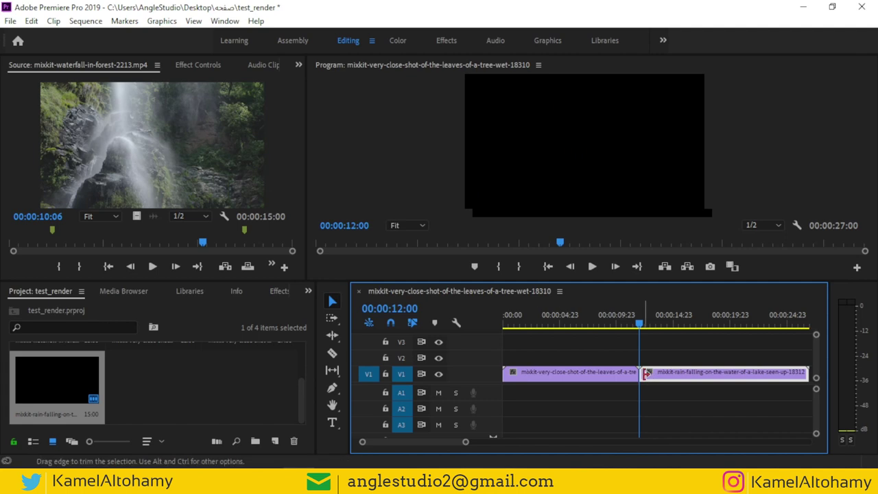
Test-trim the rain clip's start with a dynamic trim, then undo it
left_click(647, 374)
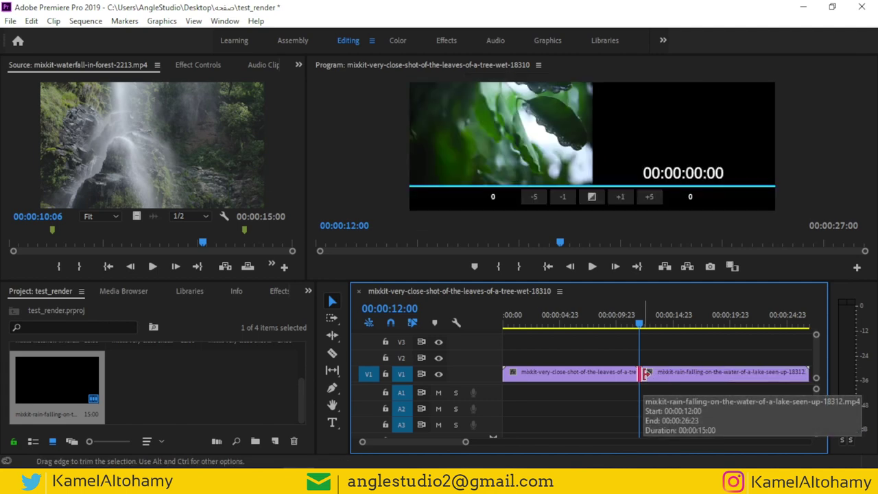
left_click_drag(648, 374, 643, 374)
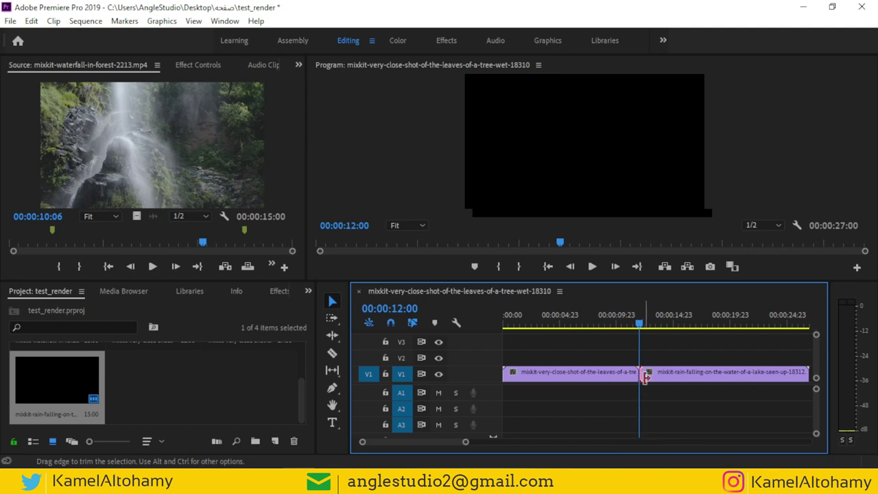
left_click_drag(652, 383, 652, 383)
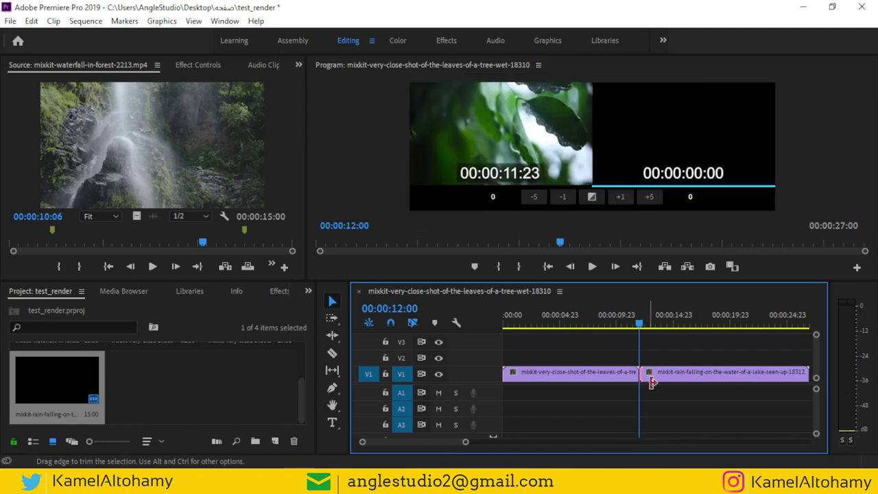
key("space")
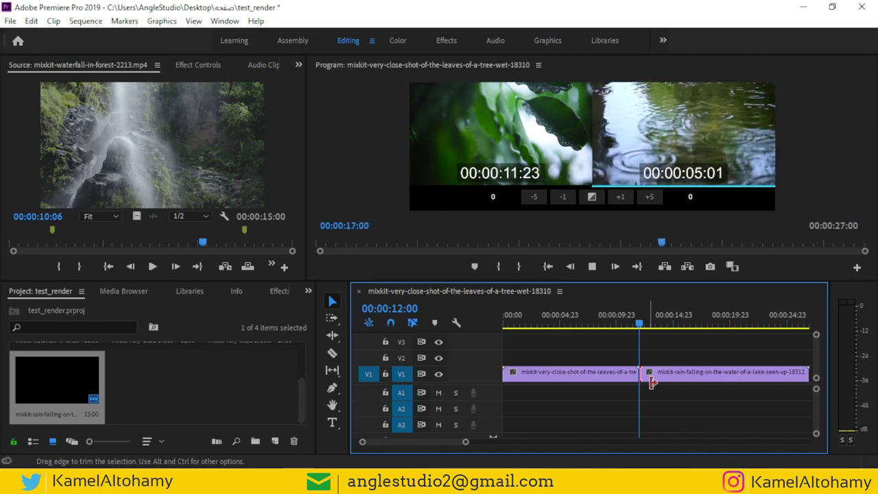
key("space")
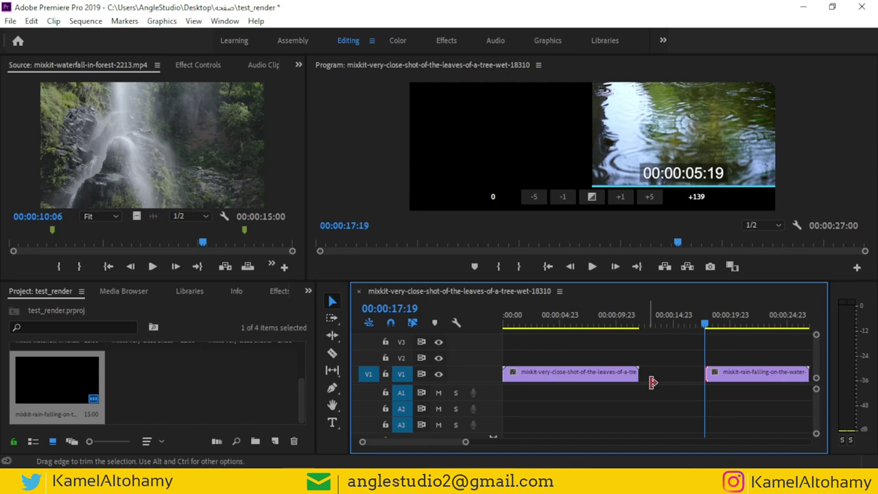
key("ctrl+z")
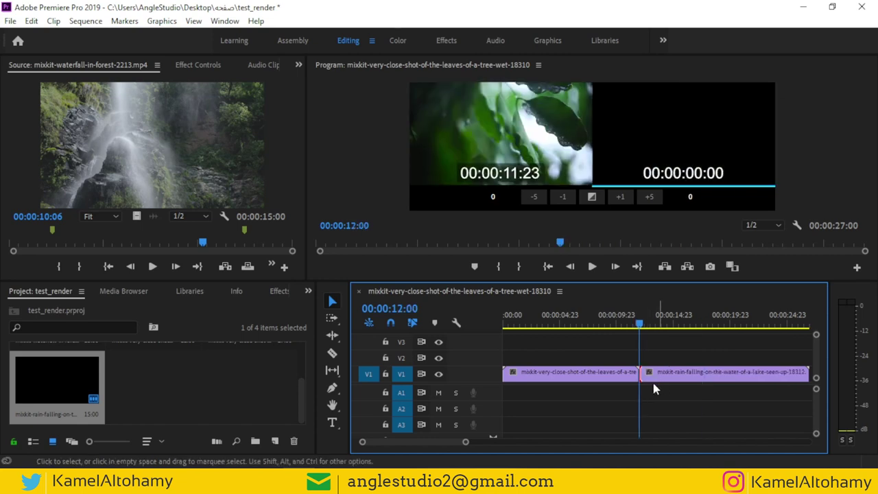
Enter Trim mode on the edit point, try a +5 frame trim, and undo it
left_click(637, 372)
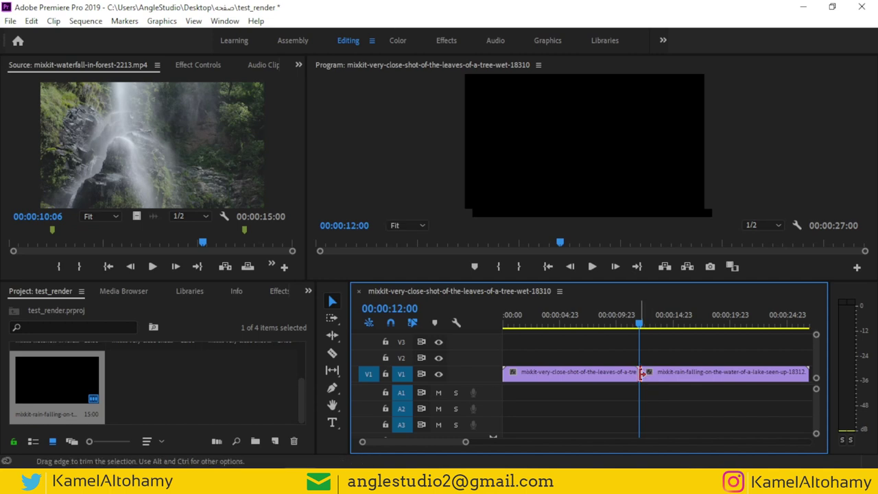
double_click(642, 372)
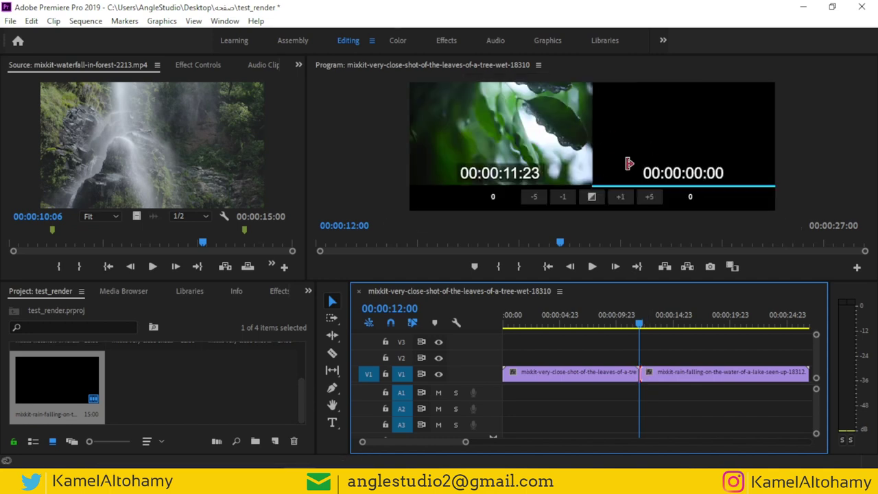
left_click(647, 200)
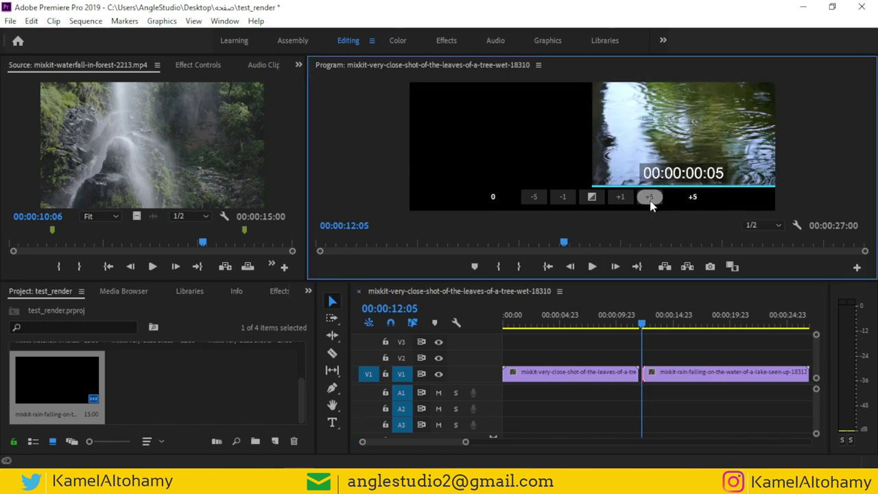
key("ctrl+z")
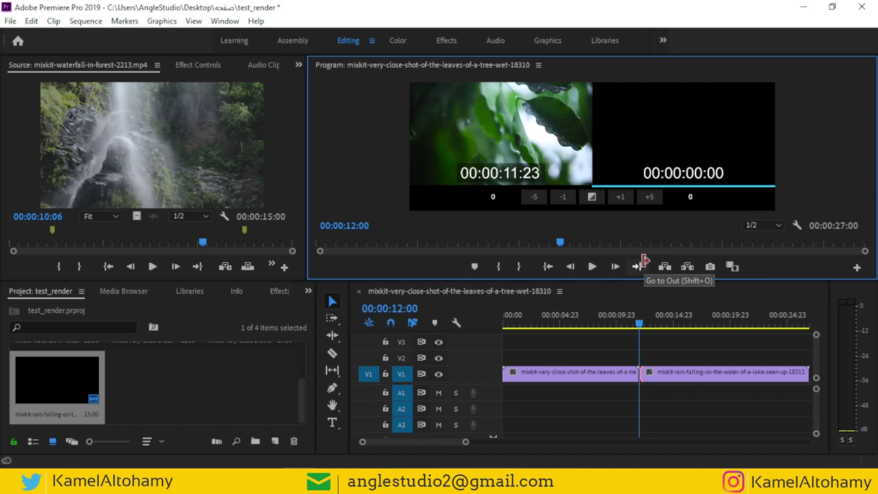
Try and undo a one-frame trim, then add the default transition, dismissing the insufficient media warning
left_click(621, 198)
key("ctrl+z")
left_click(593, 197)
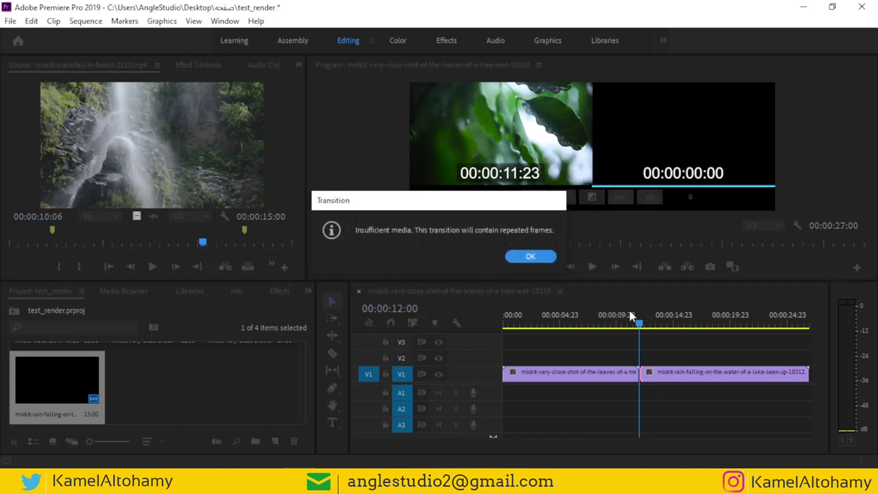
left_click(535, 261)
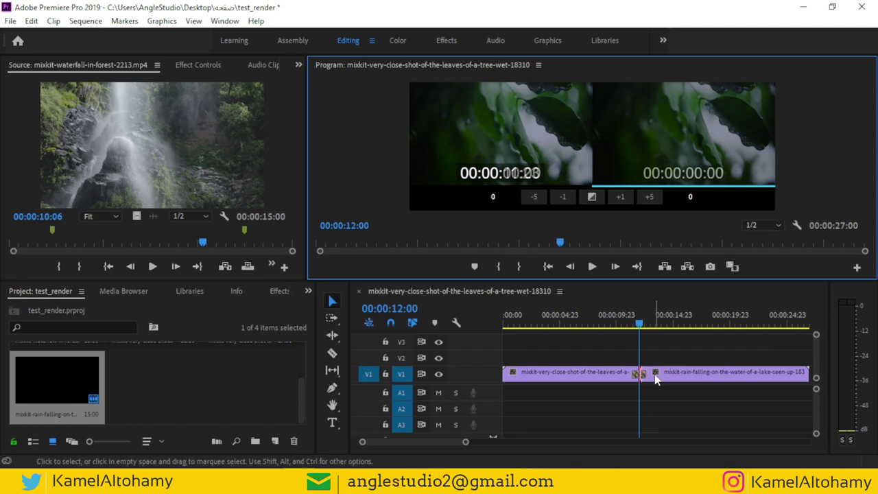
Dynamic-trim the rain clip's start during playback and ripple delete the gap on V1
key("space")
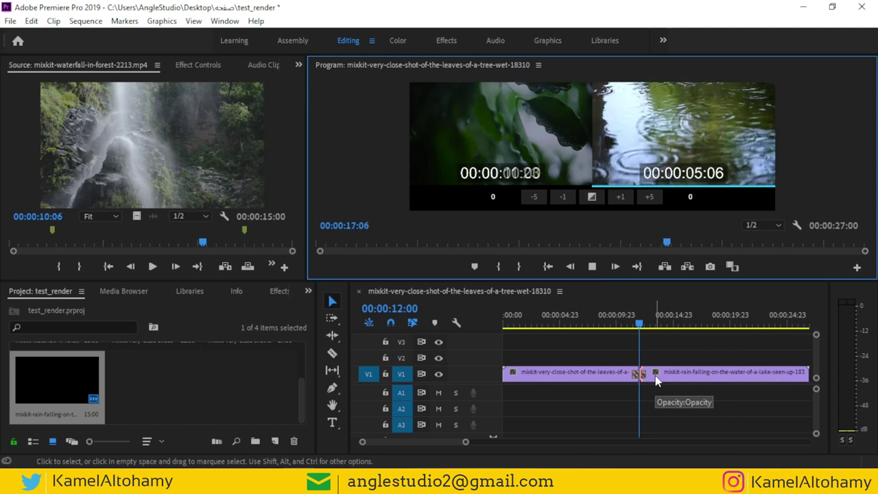
key("space")
left_click(665, 379)
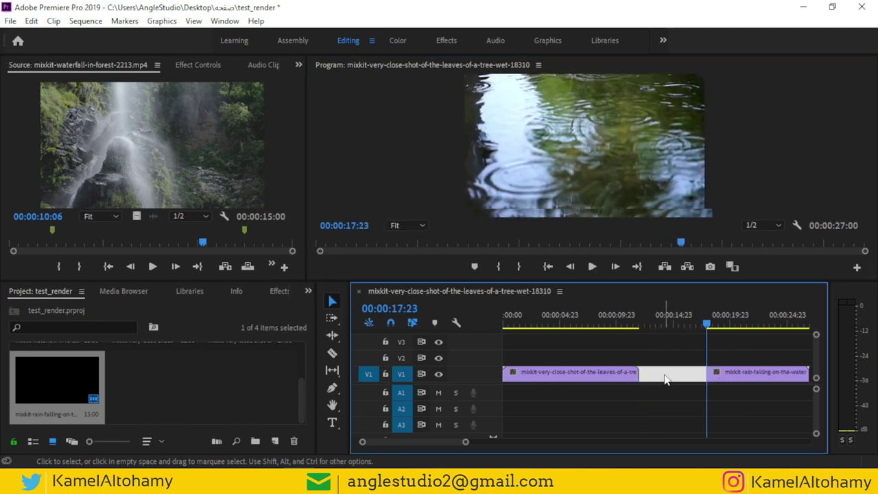
key("Delete")
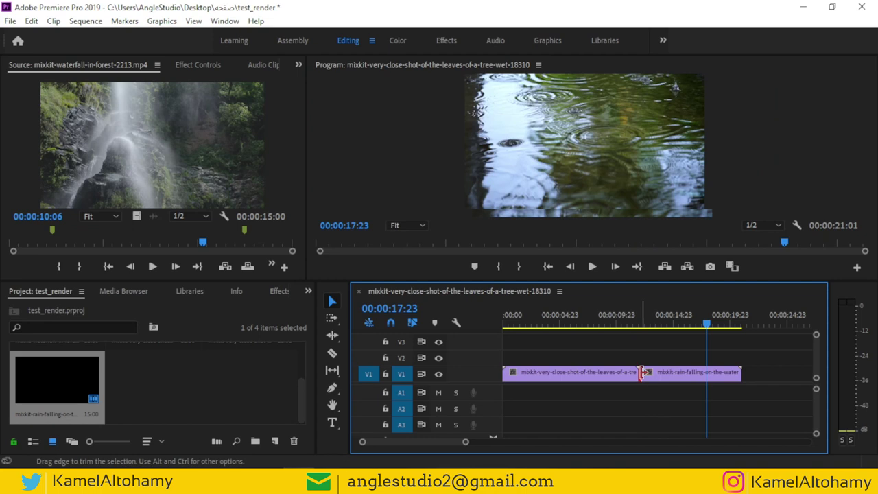
Shorten the leaves clip's end in Trim mode to open a gap, then zoom the timeline out
double_click(643, 373)
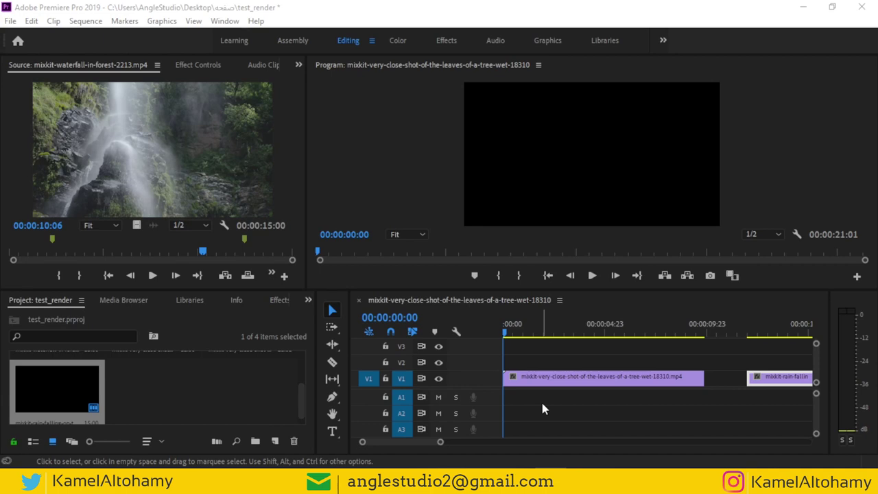
left_click(530, 378)
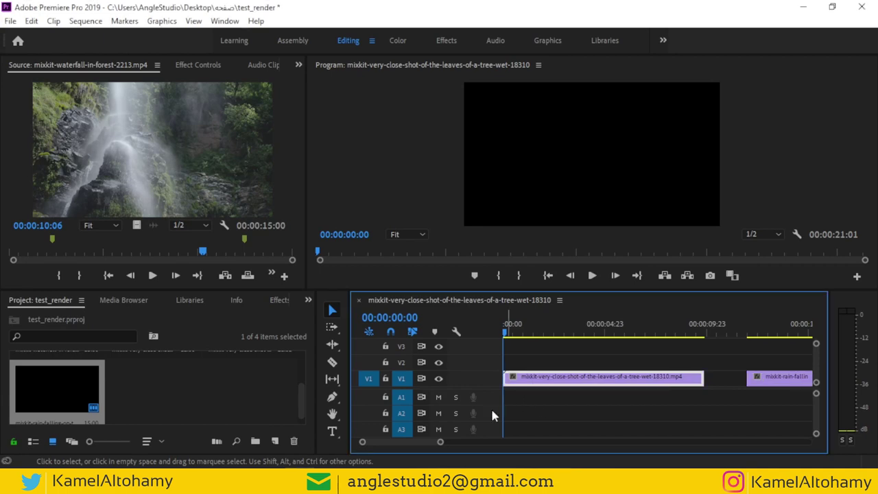
left_click_drag(443, 444, 455, 444)
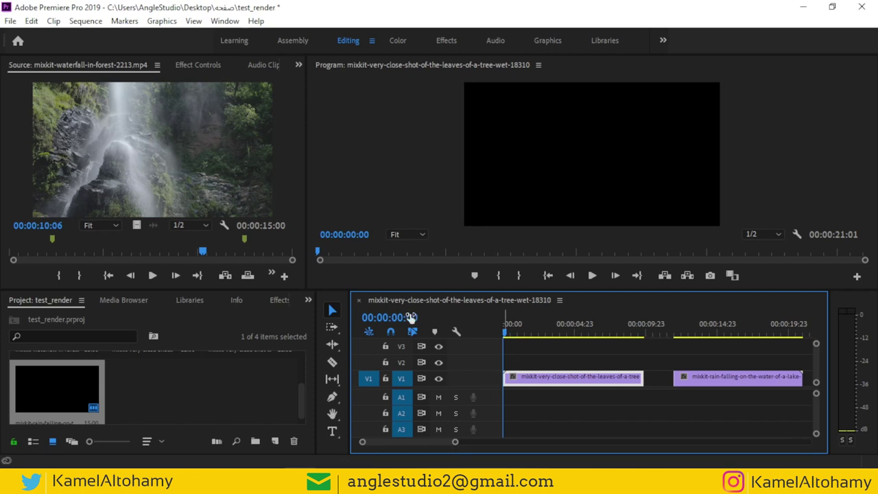
Scrub the playhead to about 00:00:03:04, then jump it to 00:00:05:00 via the timecode
left_click(392, 318)
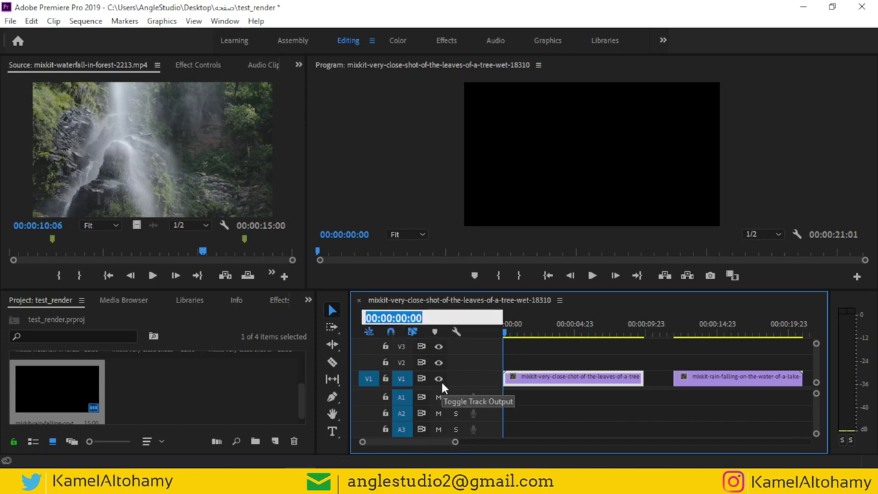
left_click_drag(506, 333, 548, 333)
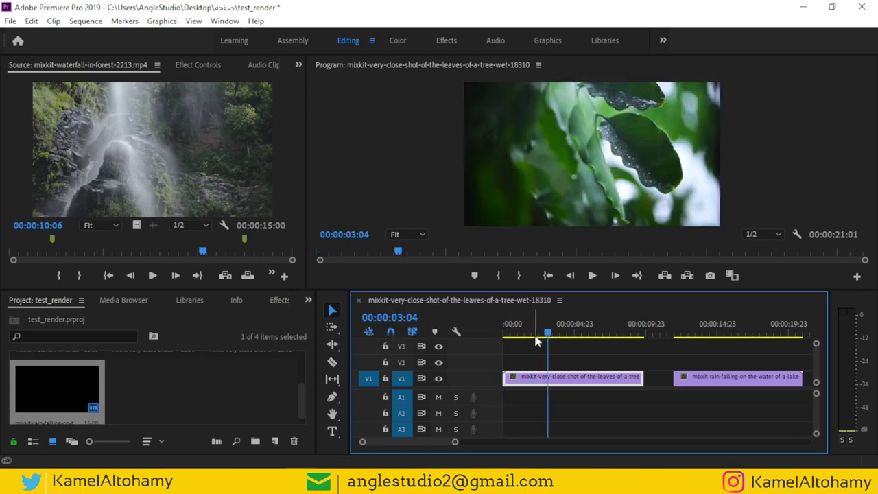
left_click(417, 318)
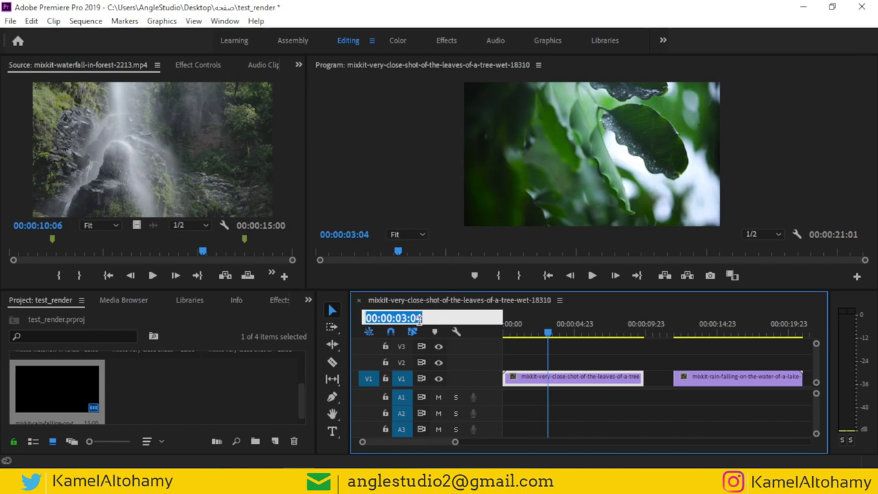
type("500")
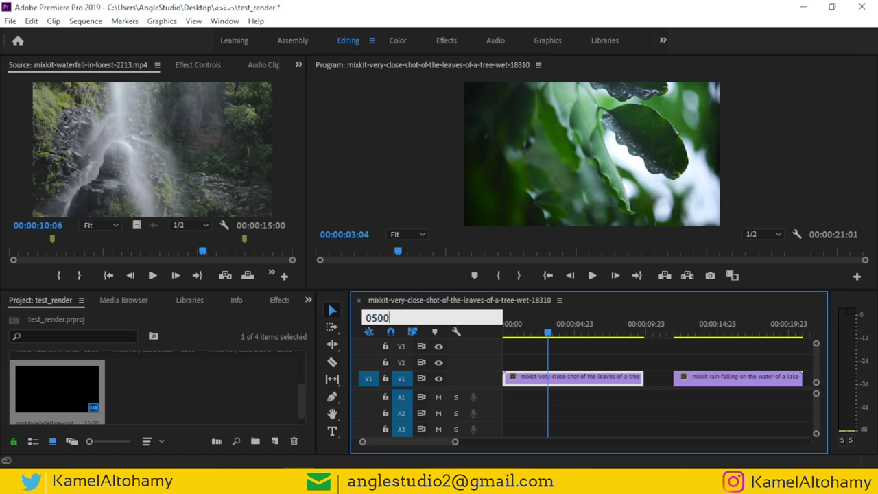
key("Return")
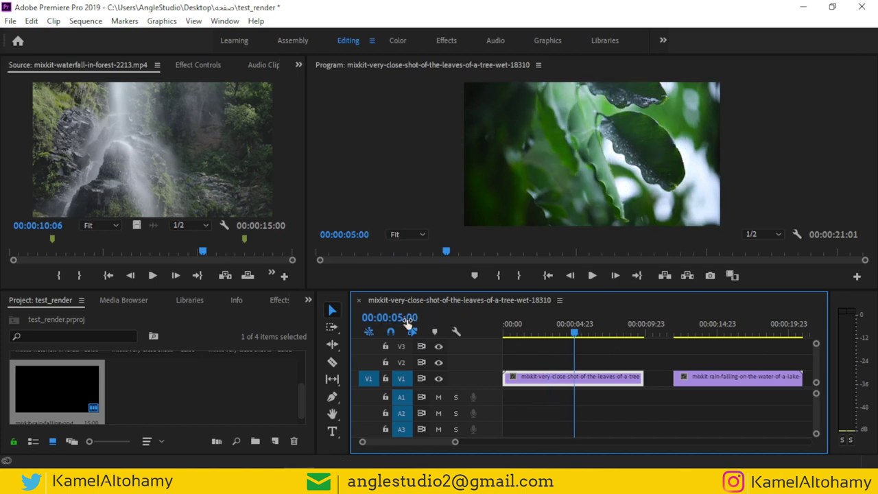
Jump the playhead to 00:00:04:00 then 00:00:03:00, step back two frames, and play
left_click(407, 318)
type("4")
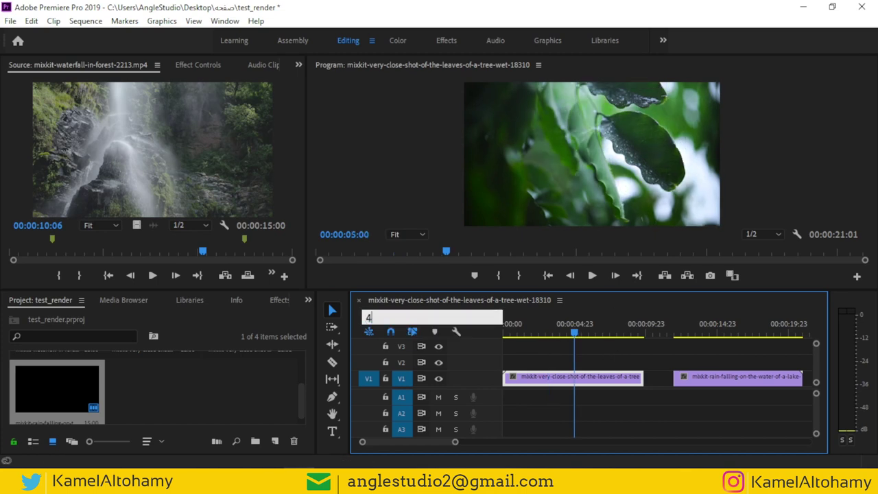
type(".")
key("Return")
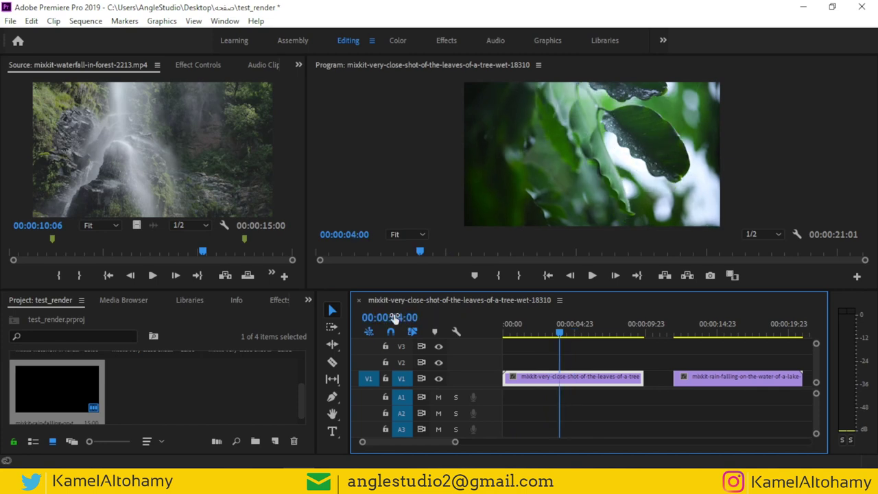
left_click(392, 318)
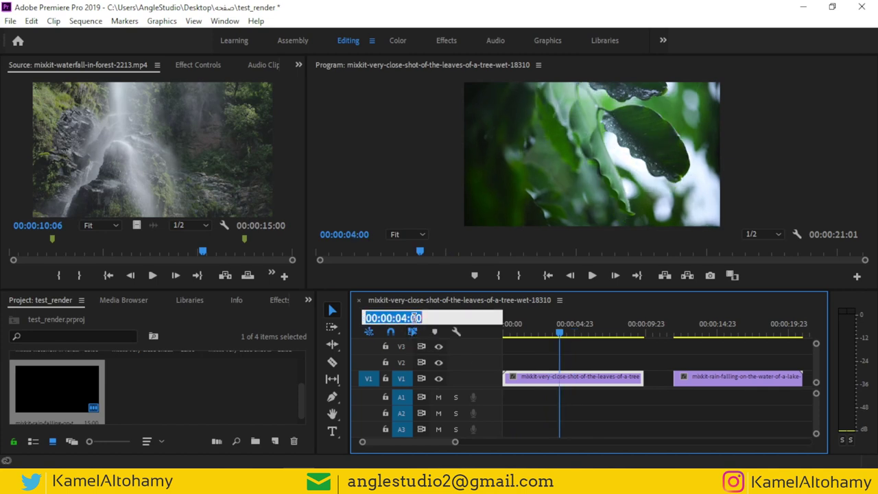
type("3.")
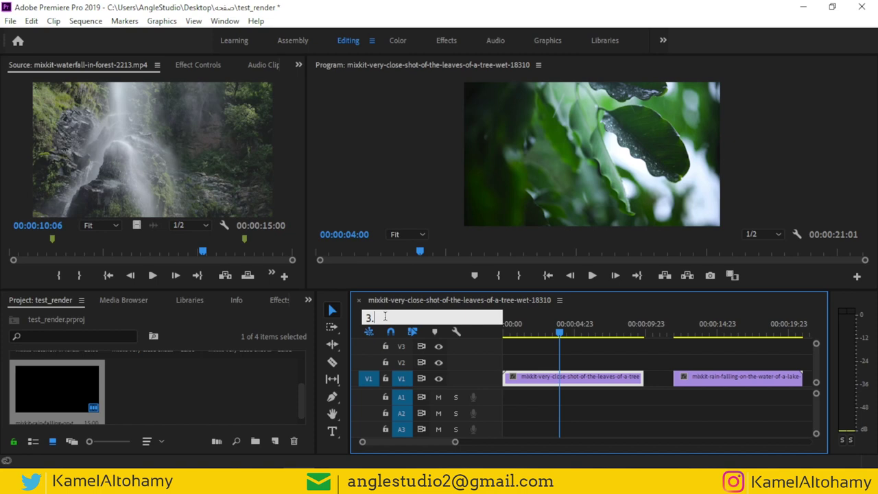
key("Return")
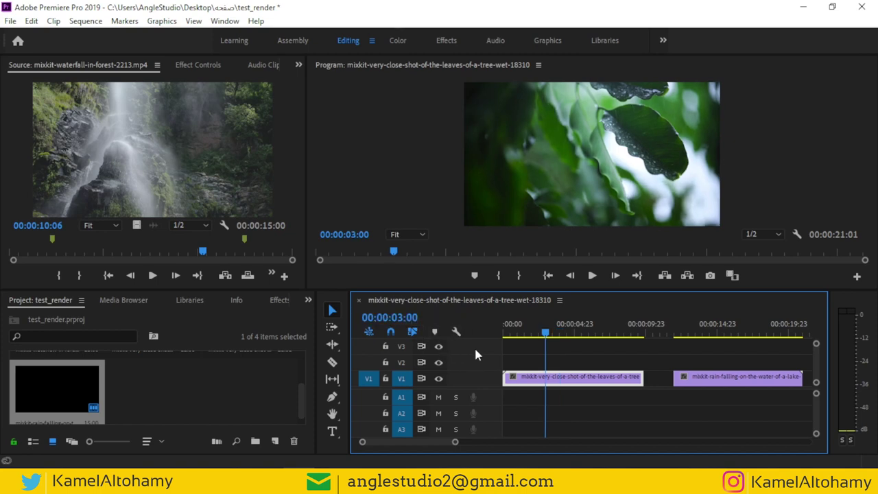
key("Left")
key("Left")
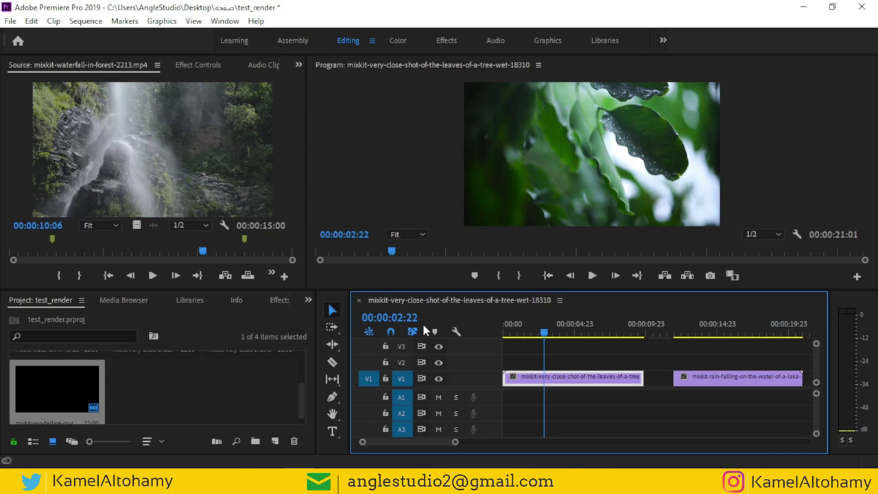
key("space")
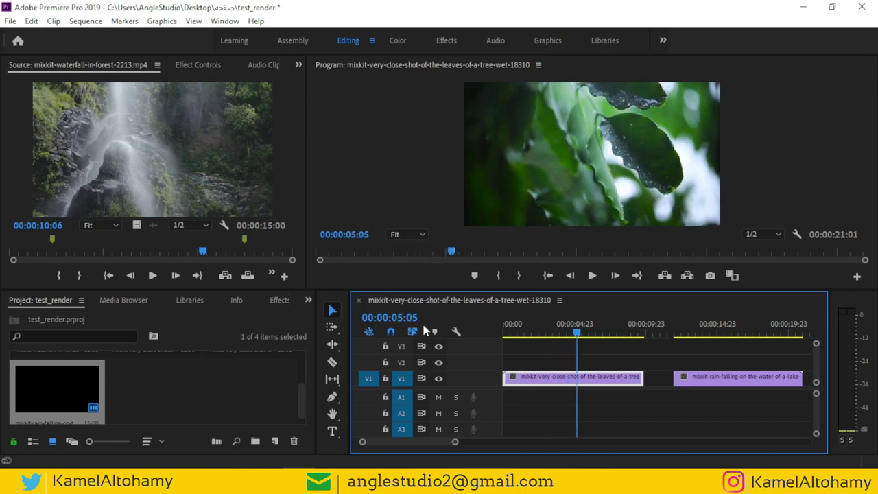
Set Playback preferences' Step forward/back many to 10 frames and confirm with OK
left_click(31, 20)
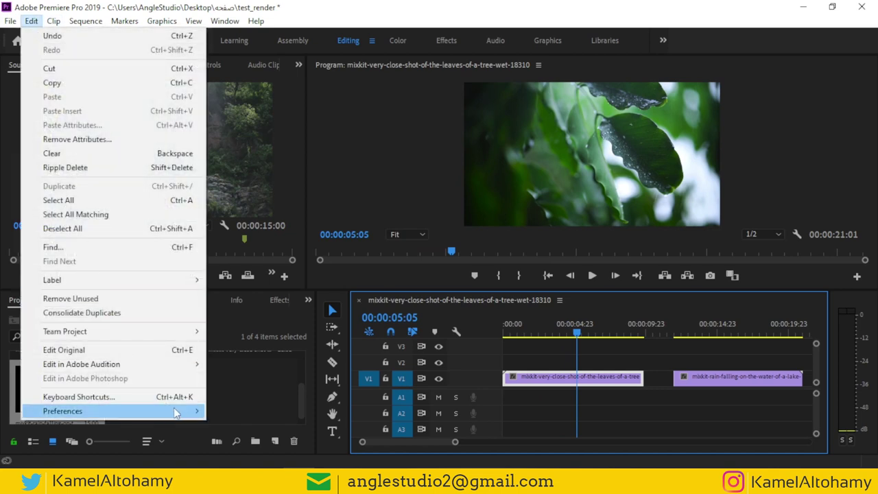
mouse_move(177, 411)
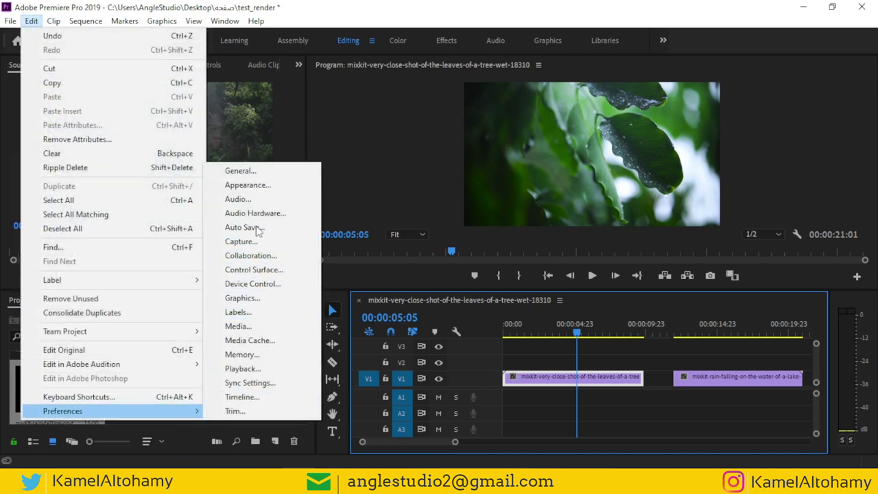
left_click(250, 283)
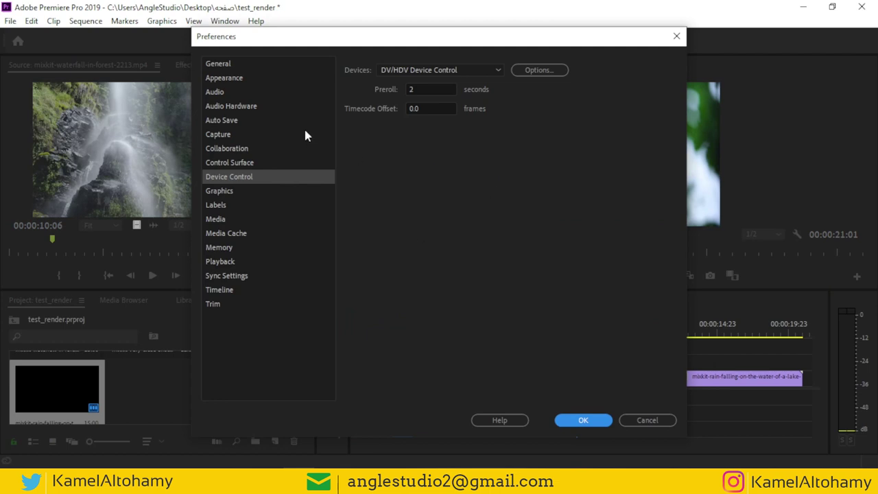
left_click(220, 262)
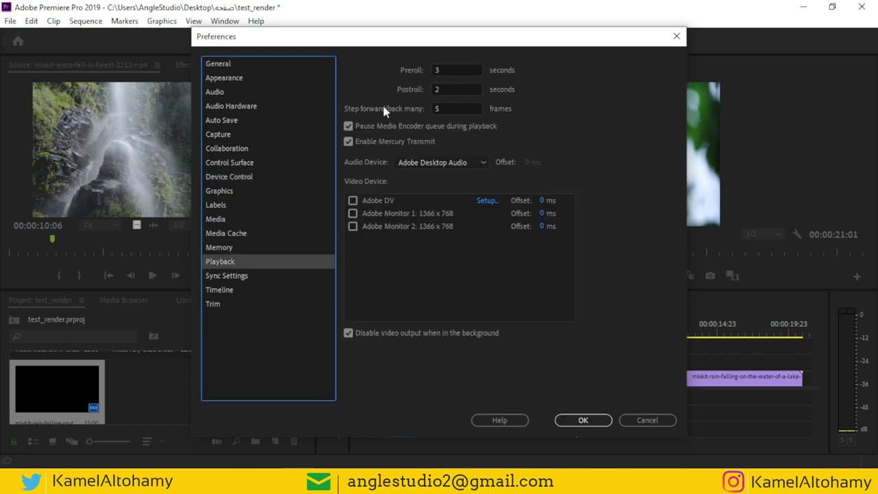
double_click(446, 108)
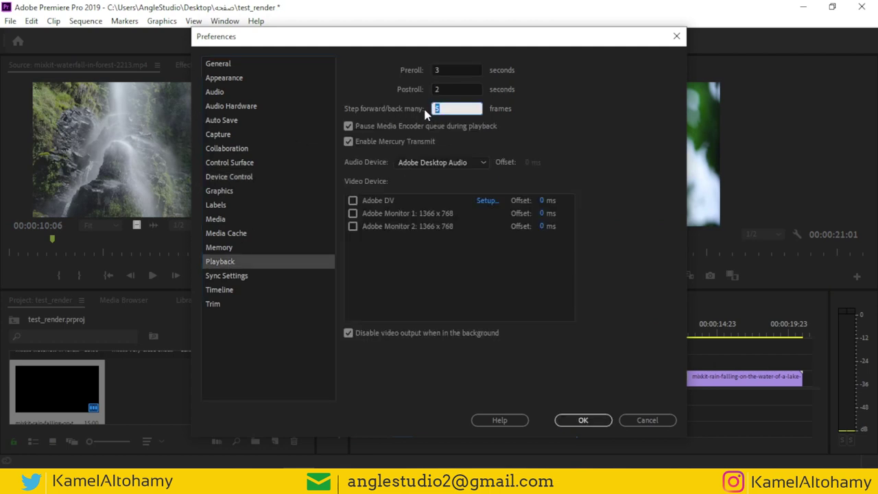
type("10")
type("5")
left_click(465, 87)
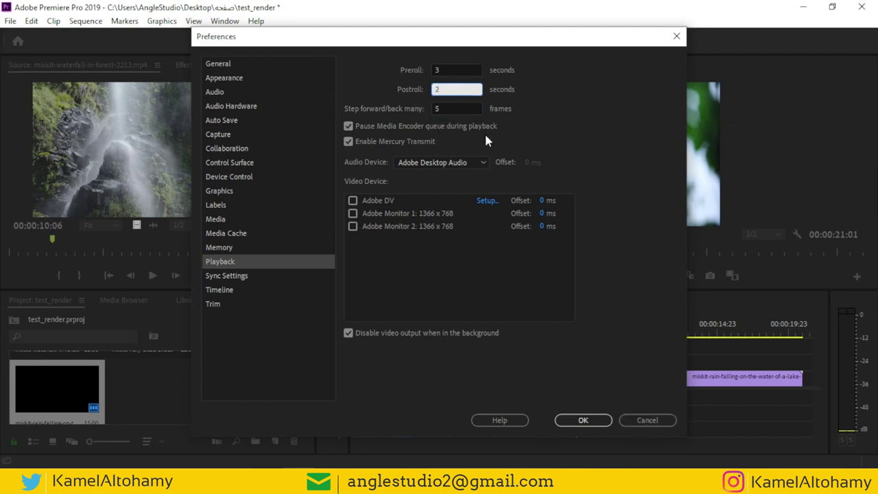
left_click(416, 111)
left_click(445, 108)
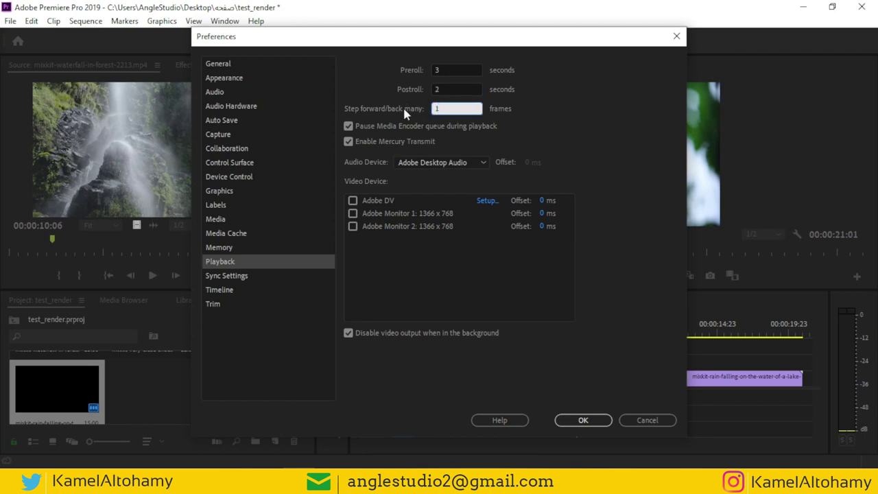
type("10")
left_click(586, 421)
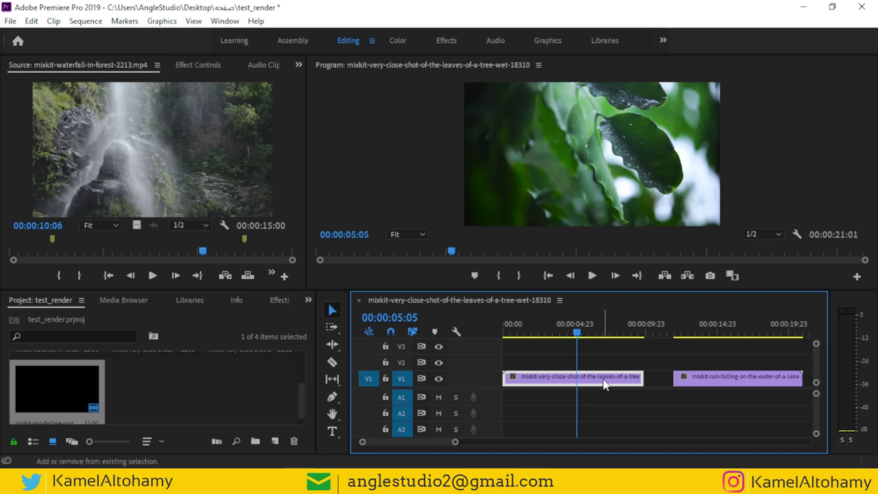
key("Right")
key("Right")
key("Right")
key("Right")
key("Right")
key("Right")
key("Right")
key("Right")
key("Right")
key("Right")
key("Right")
key("Right")
key("Right")
key("Right")
key("Right")
key("Right")
key("Right")
key("Right")
key("Right")
key("Right")
key("shift+Right")
key("shift+Right")
key("shift+Right")
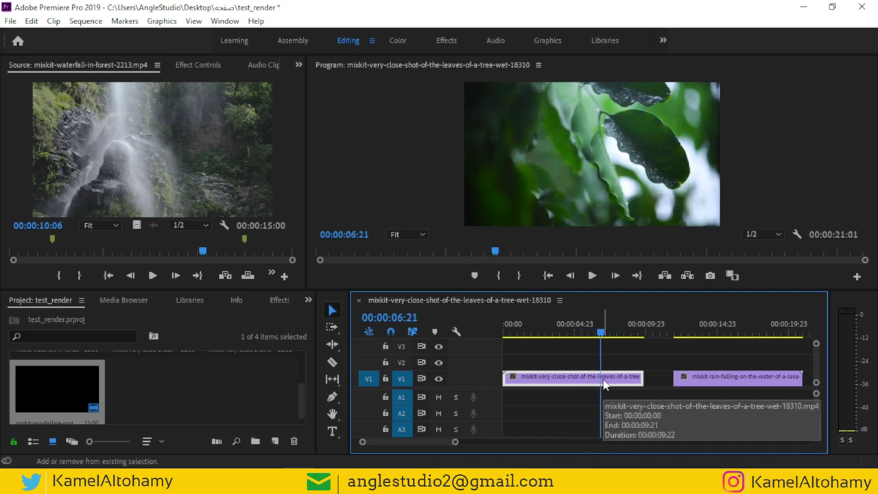
key("shift+Right")
key("shift+Right")
key("shift+Right")
key("shift+Right")
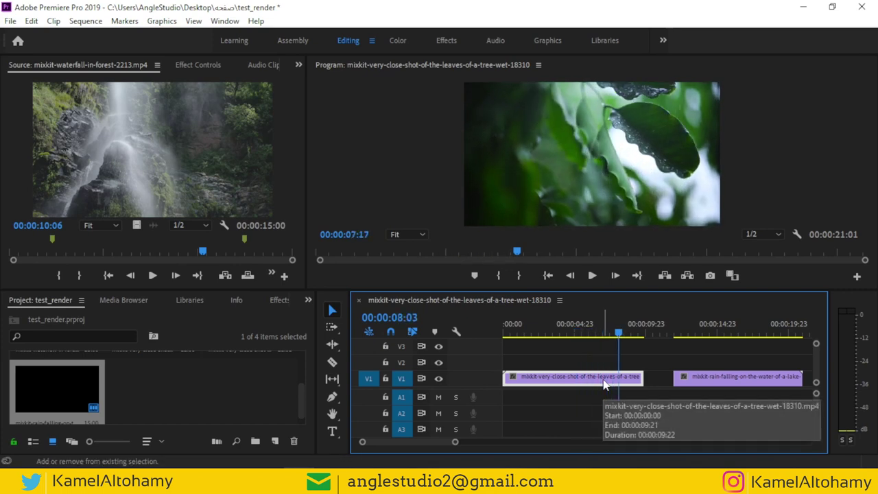
key("shift+Right")
key("shift+Right")
key("shift+Right")
key("shift+Right")
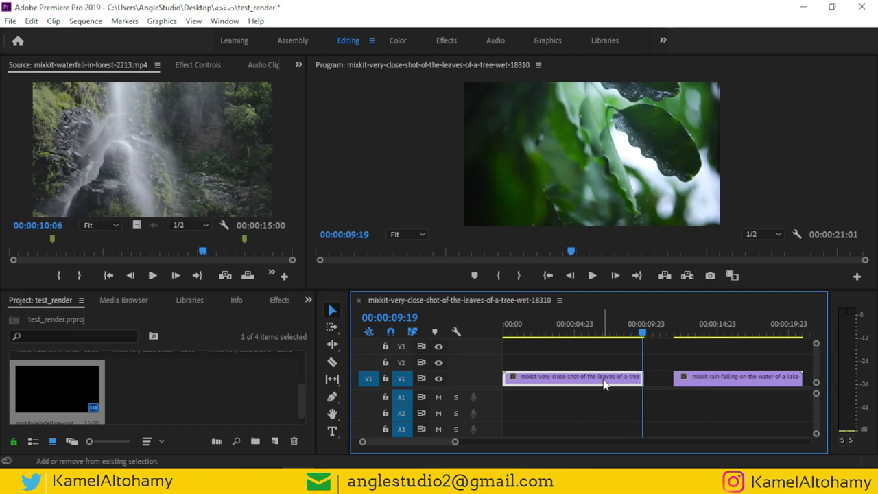
key("shift+Right")
key("shift+Left")
key("shift+Left")
key("shift+Left")
key("shift+Left")
key("shift+Left")
key("shift+Left")
key("shift+Left")
key("shift+Left")
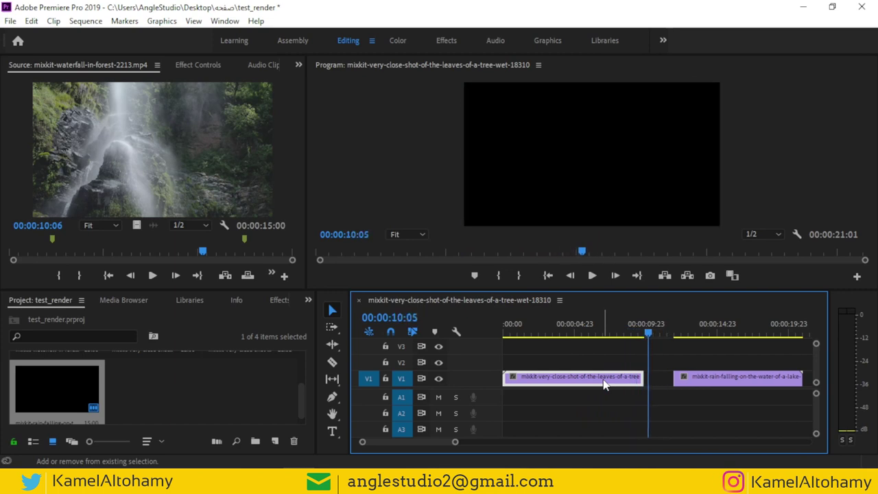
key("shift+Left")
key("shift+Left")
key("shift+Left")
key("shift+Left")
key("shift+Left")
key("shift+Left")
key("shift+Left")
key("shift+Left")
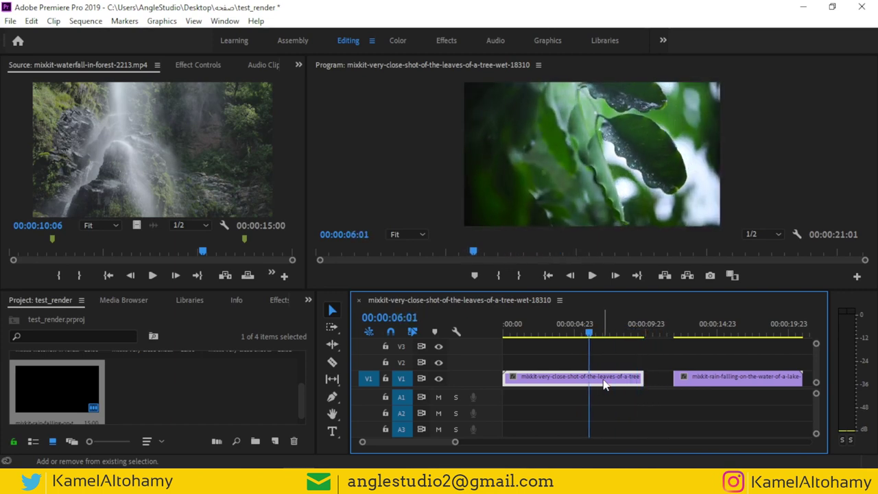
key("shift+Left")
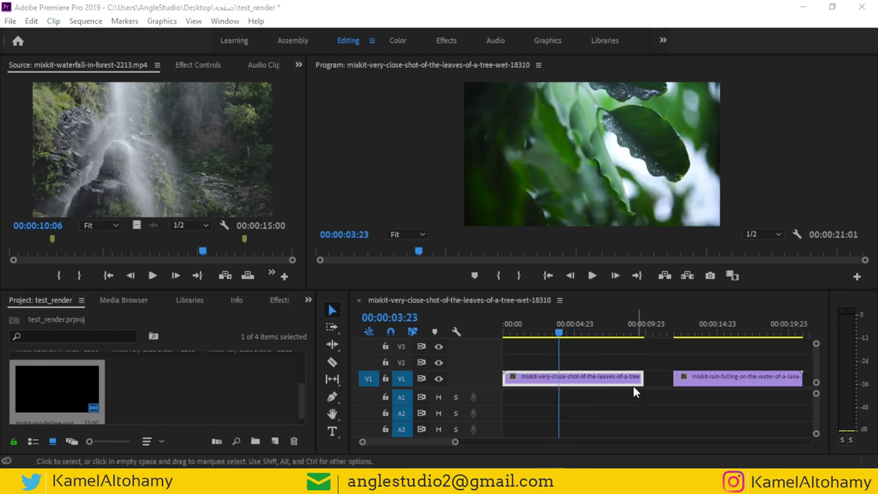
Split the leaves clip at the playhead with Ctrl+K and trim the second piece's start two seconds later
left_click(568, 380)
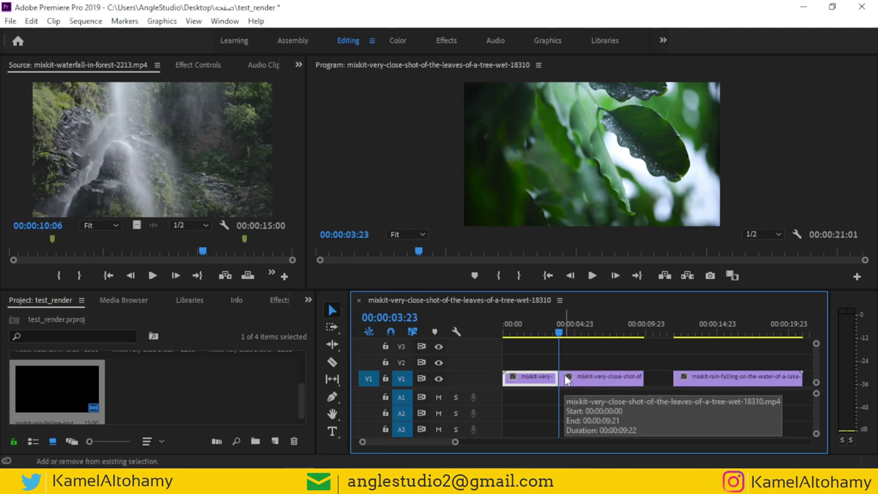
key("ctrl+k")
left_click_drag(560, 376, 589, 377)
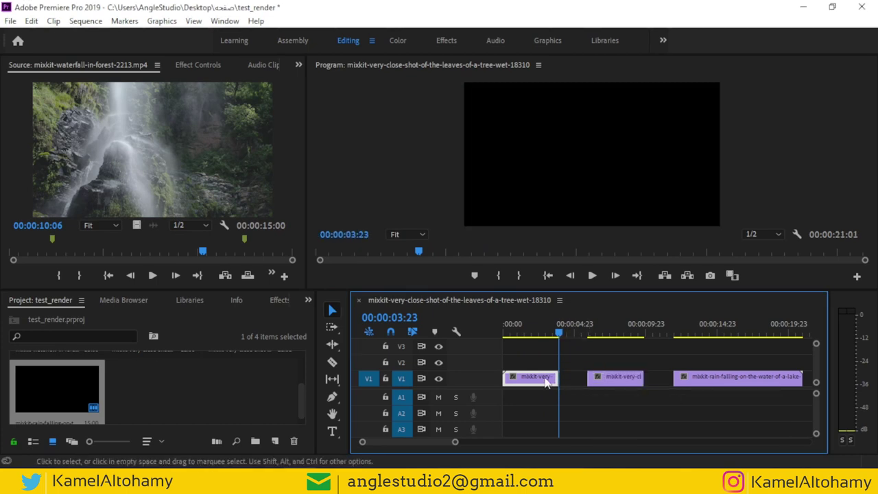
Split again near 00:00:01:02 and trim the middle piece's start 11 frames later
left_click_drag(562, 333, 528, 334)
key("ctrl+k")
left_click(543, 377)
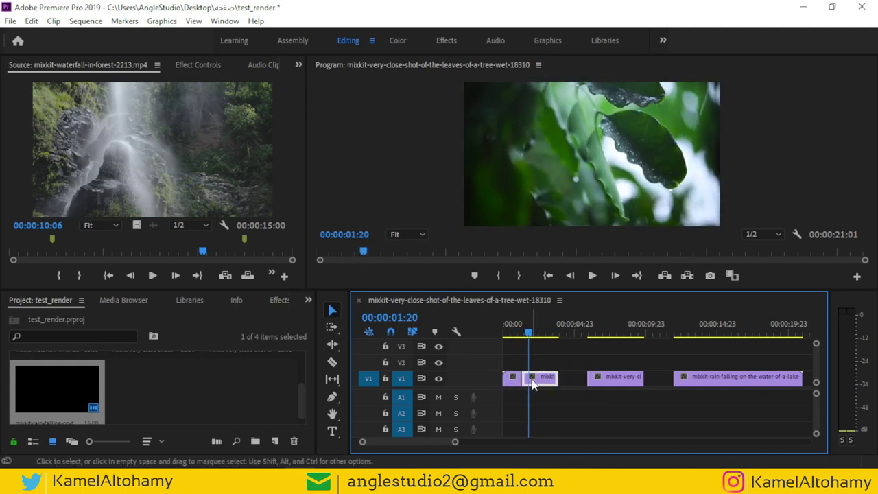
left_click_drag(525, 377, 534, 377)
Release the left-edge trim to leave a short gap, then step through edit points and scrub the second leaves piece
left_click_drag(529, 336, 529, 341)
key("Up")
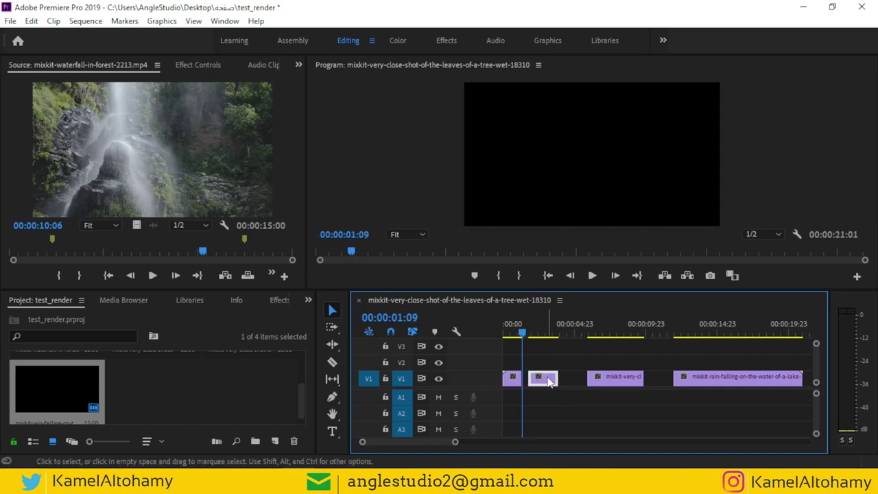
key("Down")
key("Down")
key("Down")
key("Down")
key("Down")
key("Down")
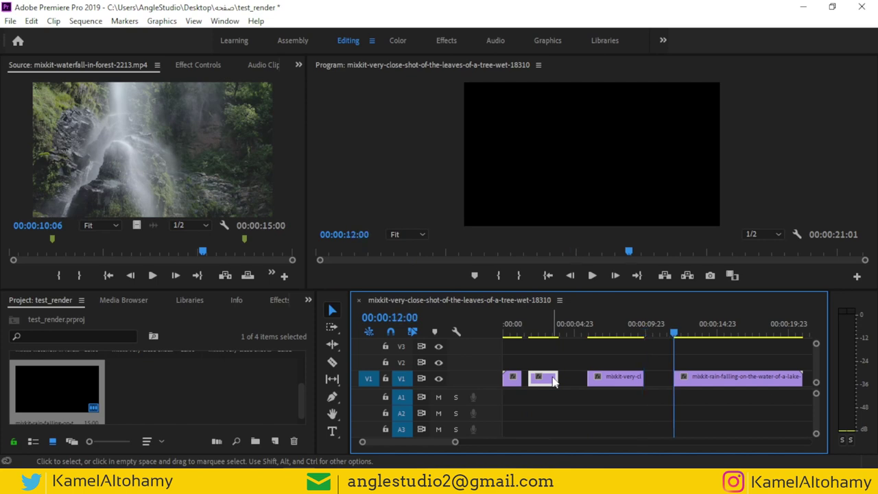
key("Up")
key("Up")
key("Up")
key("Up")
key("Up")
key("Up")
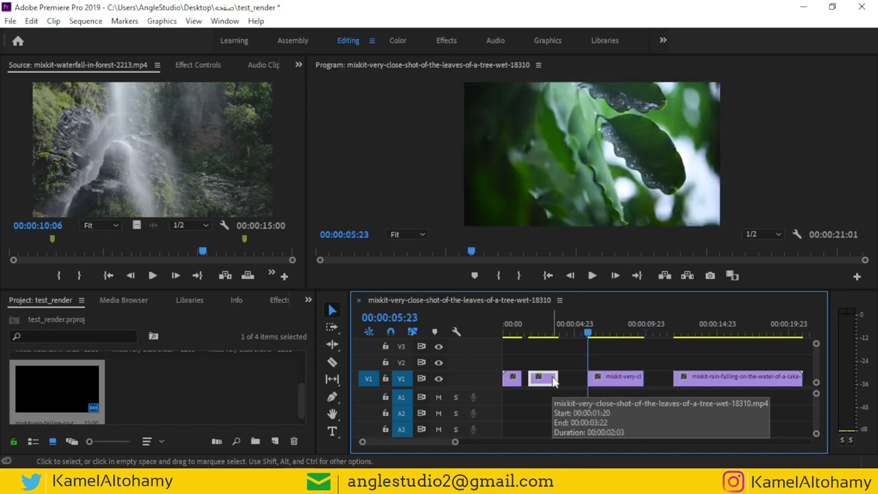
key("Down")
key("Down")
key("Down")
key("Down")
key("Down")
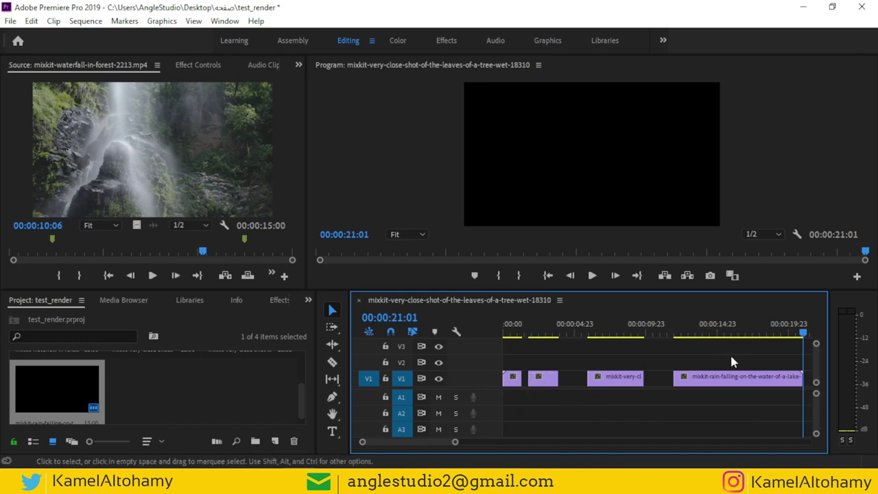
key("Up")
key("Up")
key("Up")
key("Up")
key("Up")
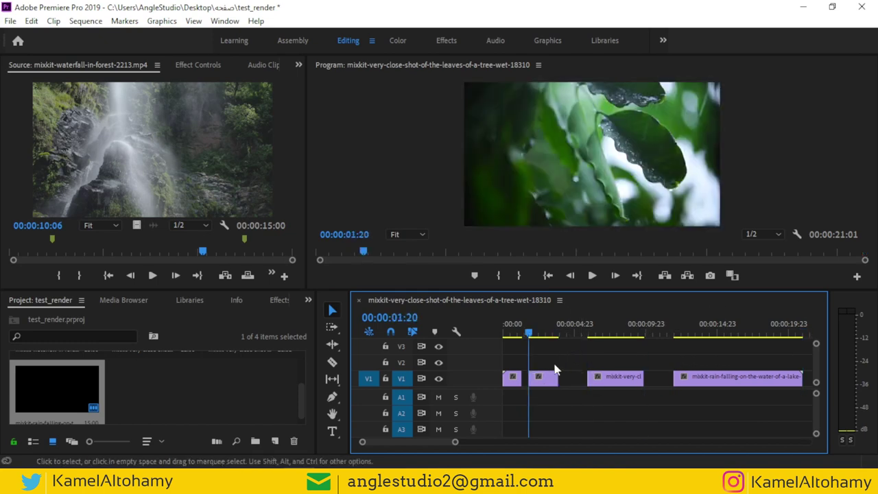
left_click_drag(532, 334, 602, 339)
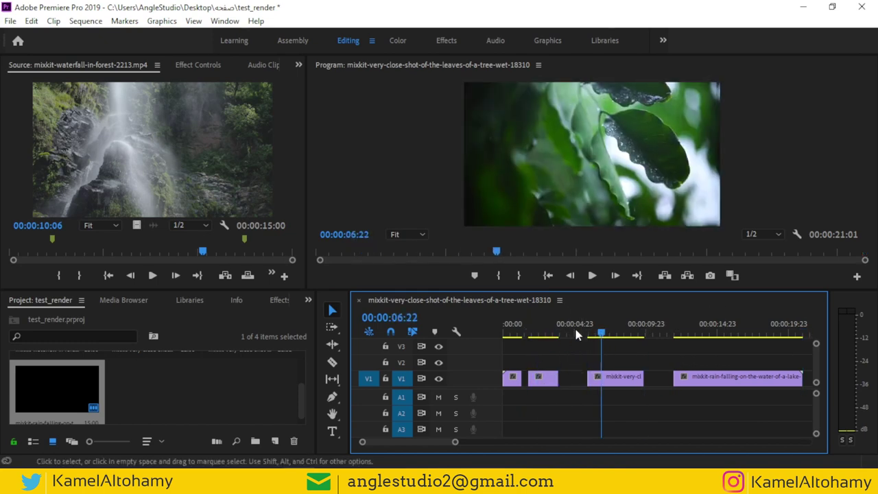
Use Sequence > Go to Gap to jump to the next gap, then scrub back toward the sequence start
left_click(85, 21)
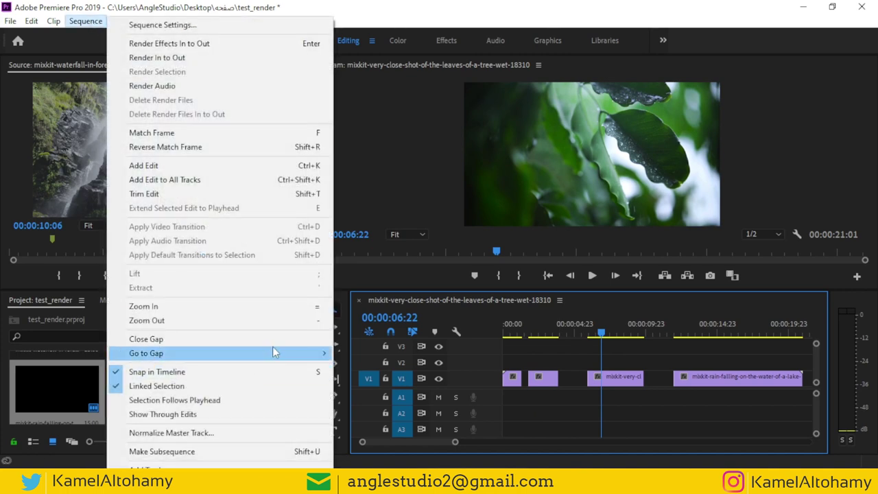
mouse_move(301, 355)
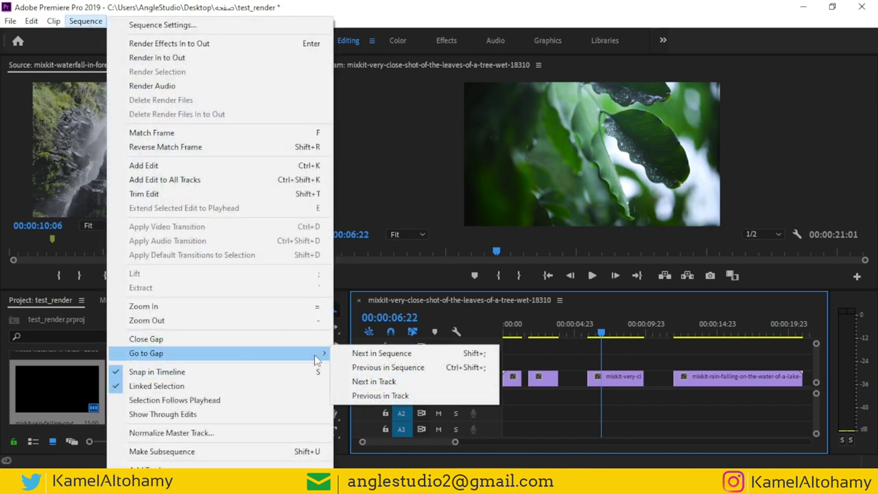
left_click(393, 357)
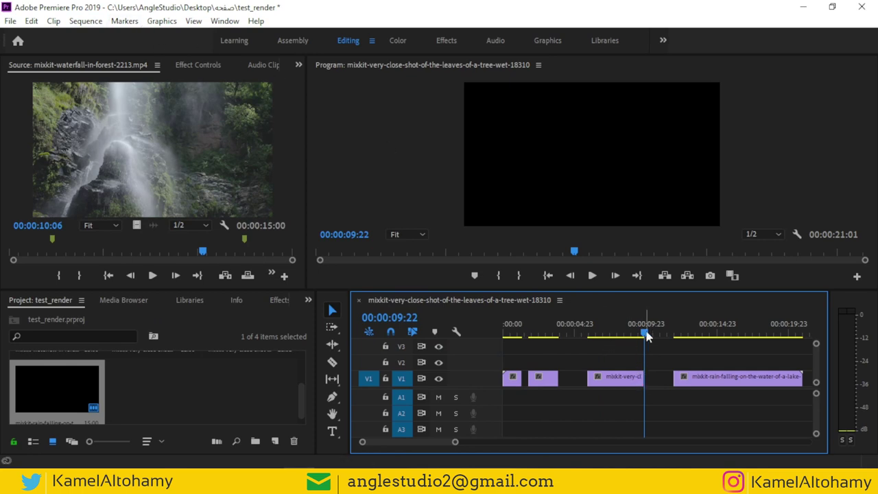
left_click_drag(604, 335, 531, 328)
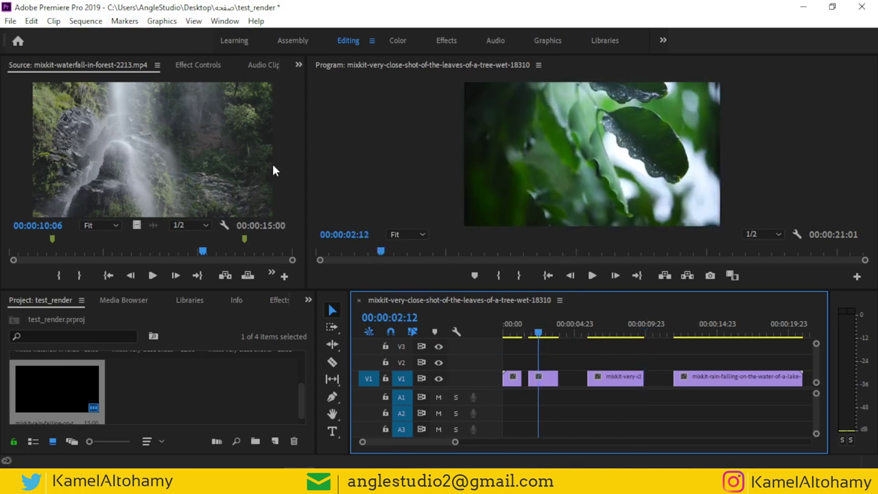
left_click(86, 20)
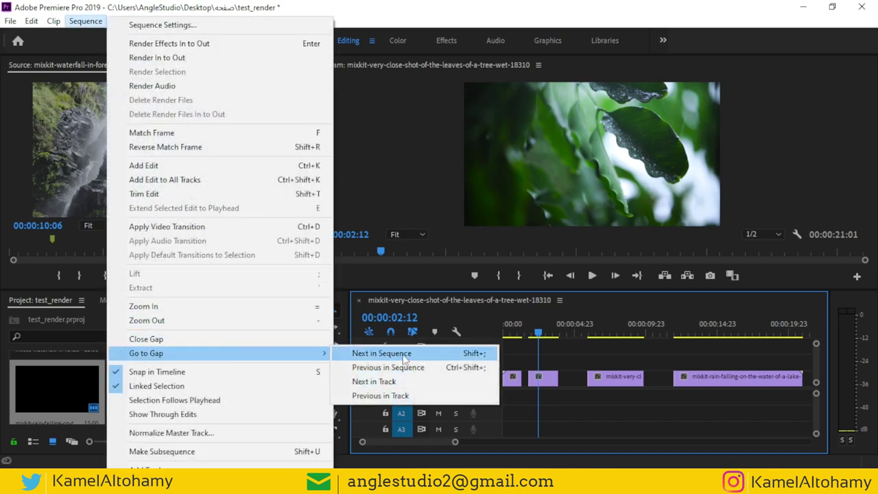
left_click(369, 380)
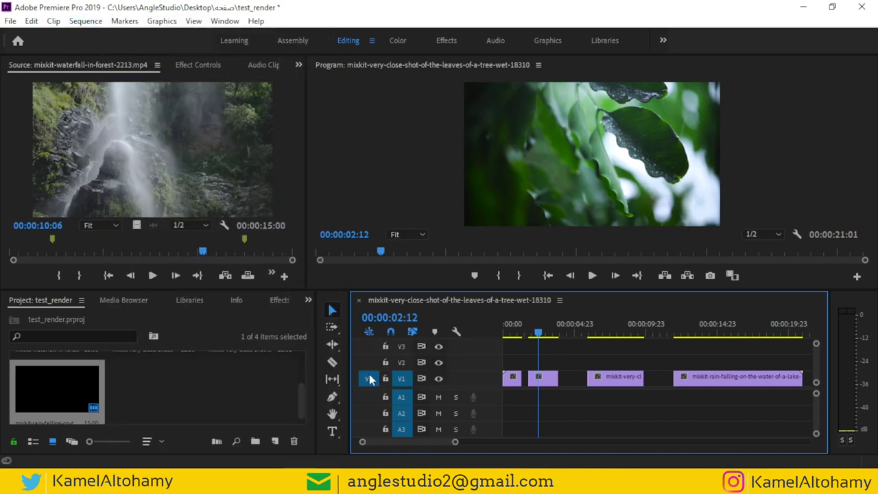
Check the gap after the second leaves piece, then park the playhead at 00:00:07:14 in the leaves clip
left_click_drag(598, 336, 549, 339)
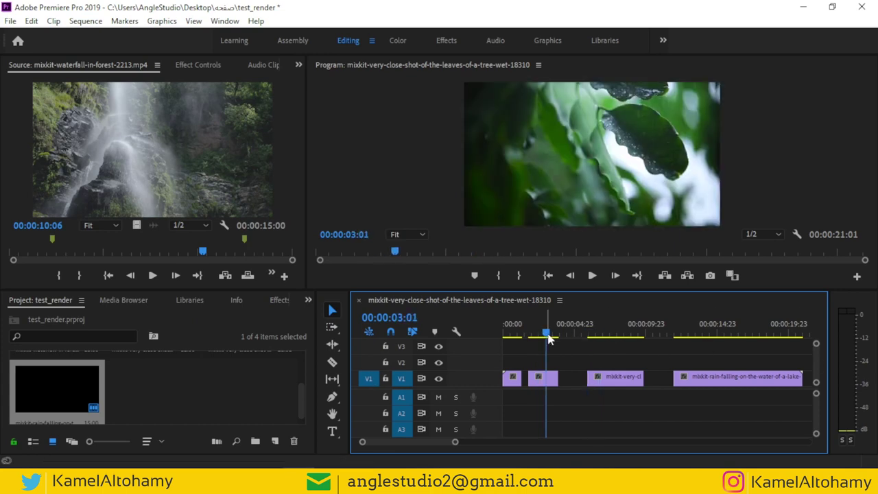
key("Down")
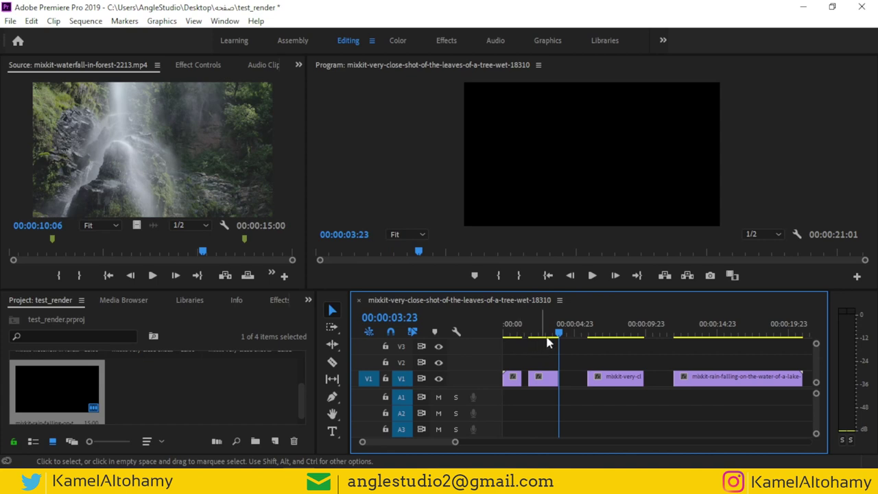
left_click_drag(547, 337, 596, 342)
left_click(619, 376)
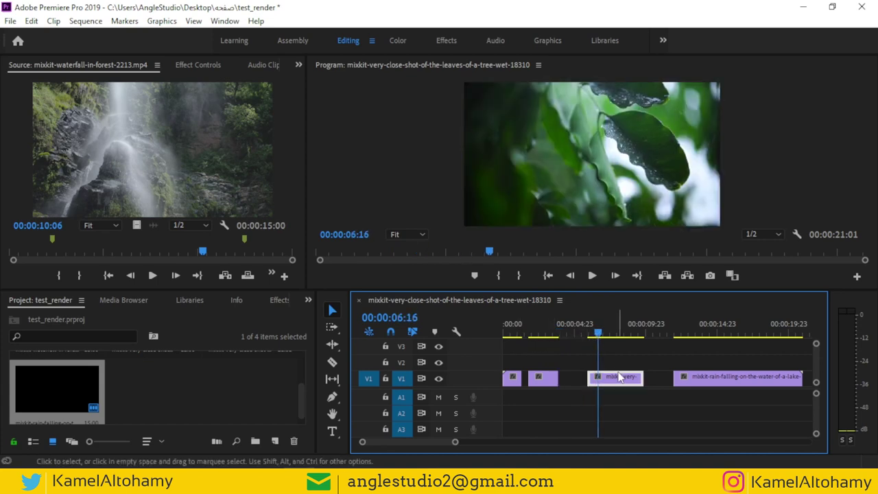
key("Down")
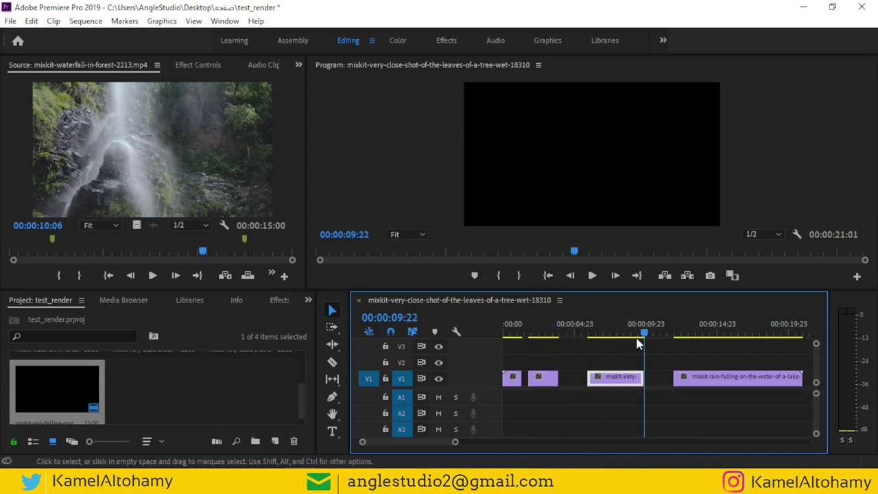
left_click_drag(643, 336, 611, 338)
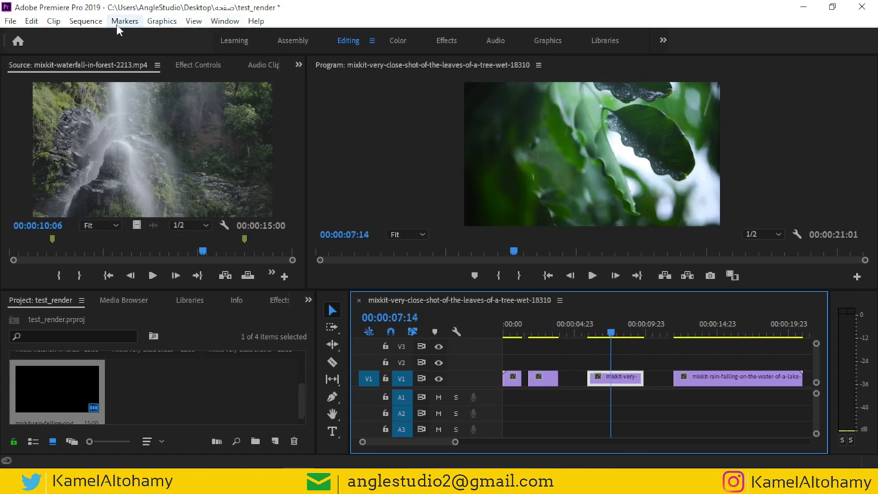
left_click(85, 20)
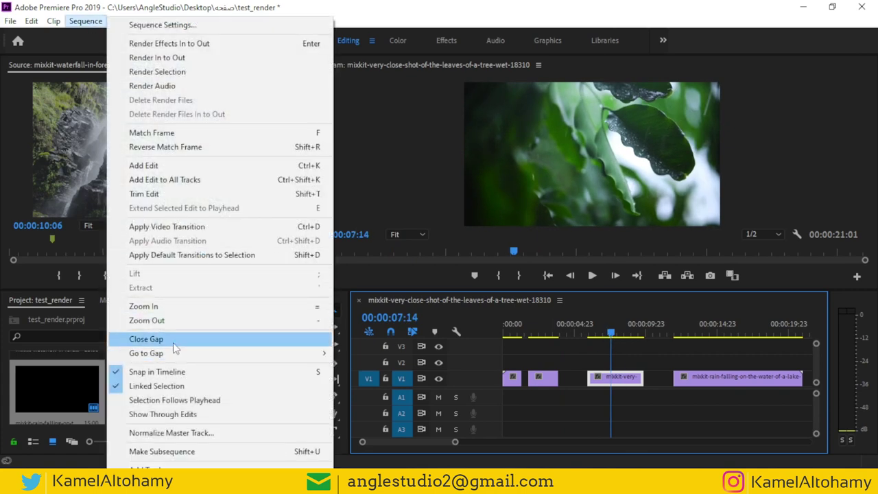
mouse_move(177, 353)
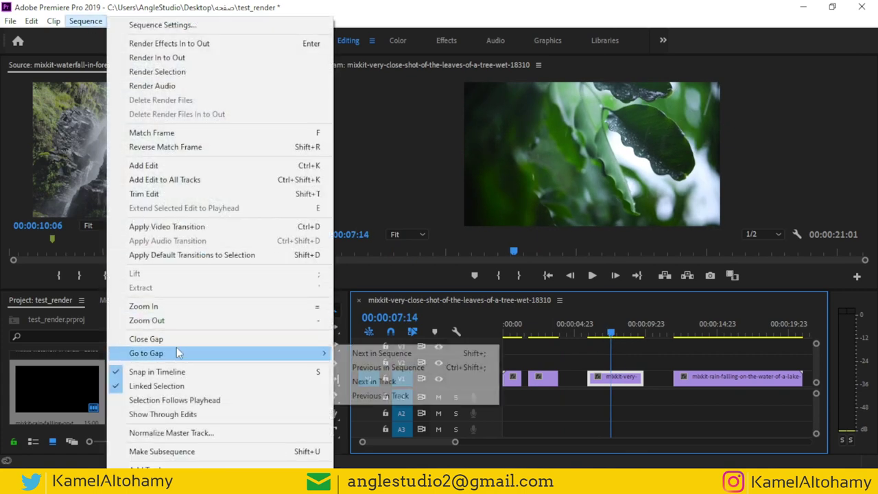
left_click(386, 354)
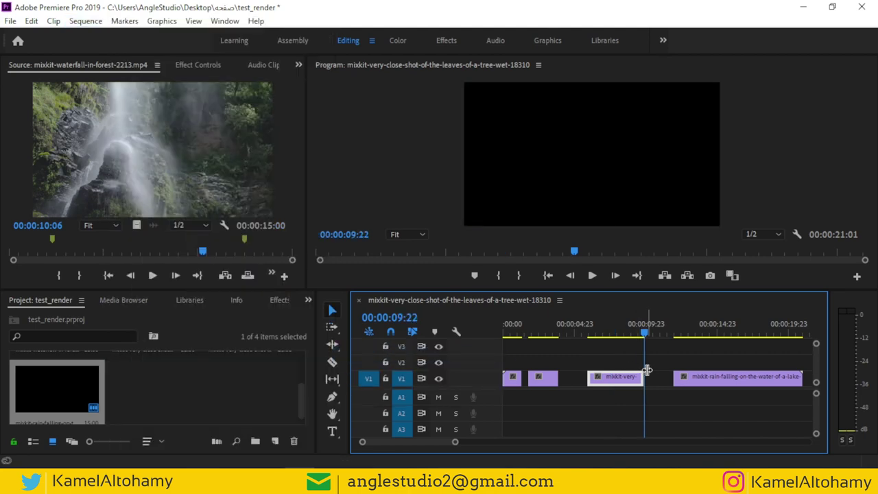
left_click(90, 21)
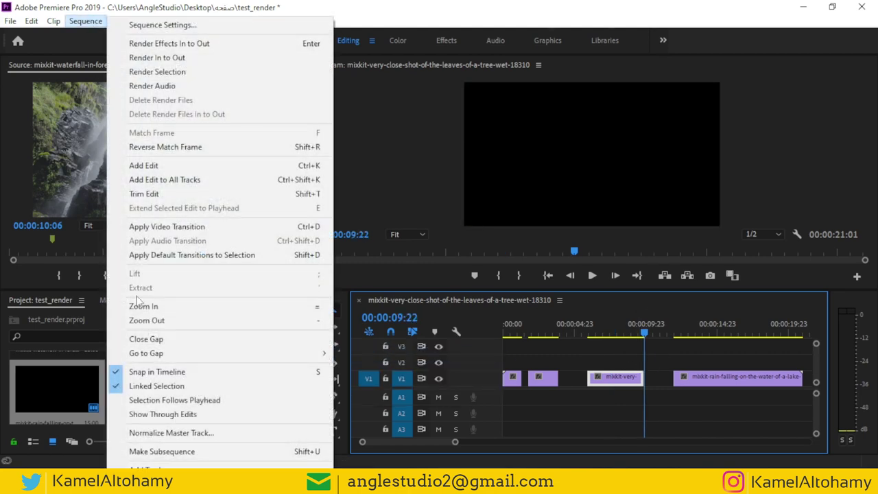
left_click(226, 339)
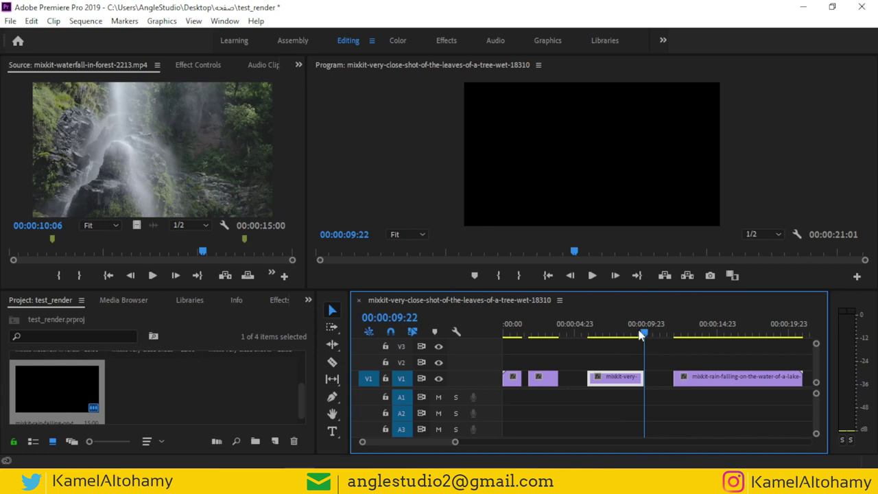
left_click_drag(645, 334, 566, 335)
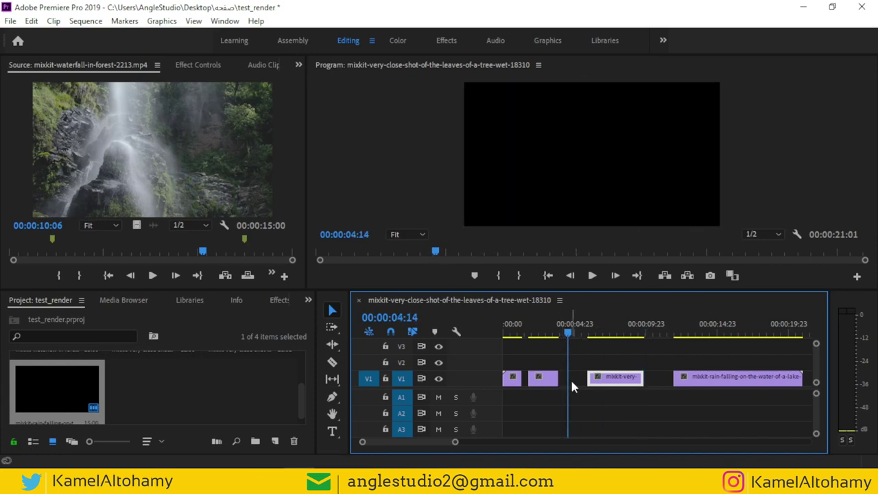
left_click(613, 349)
left_click(86, 21)
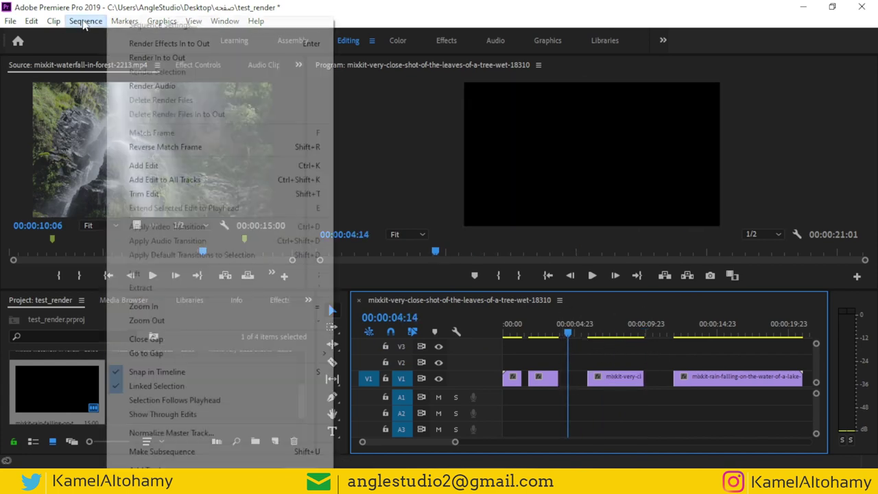
left_click(146, 339)
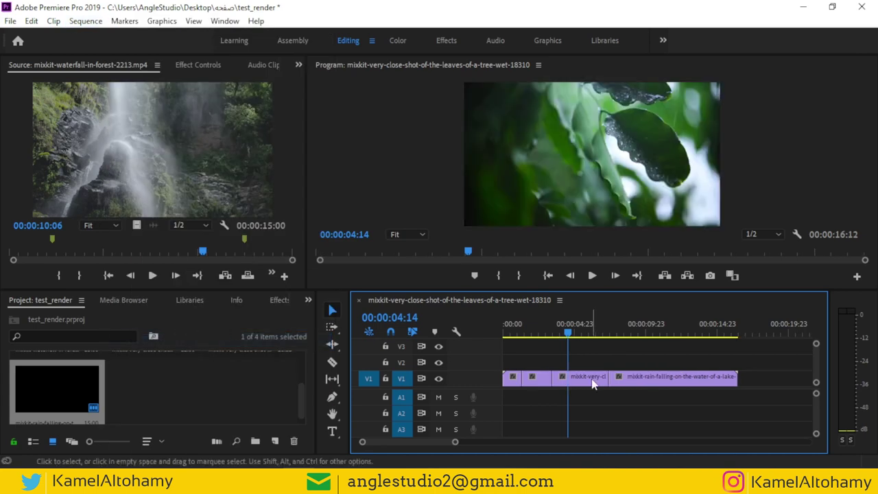
key("ctrl+z")
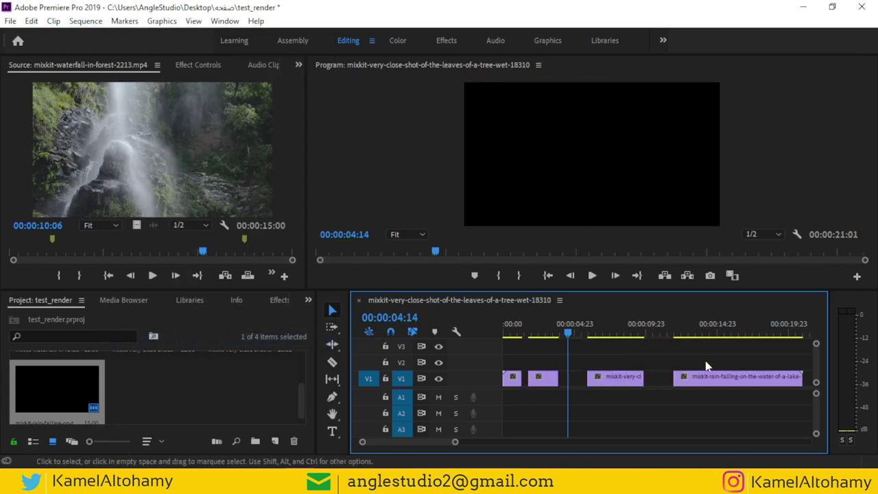
left_click_drag(707, 365, 551, 408)
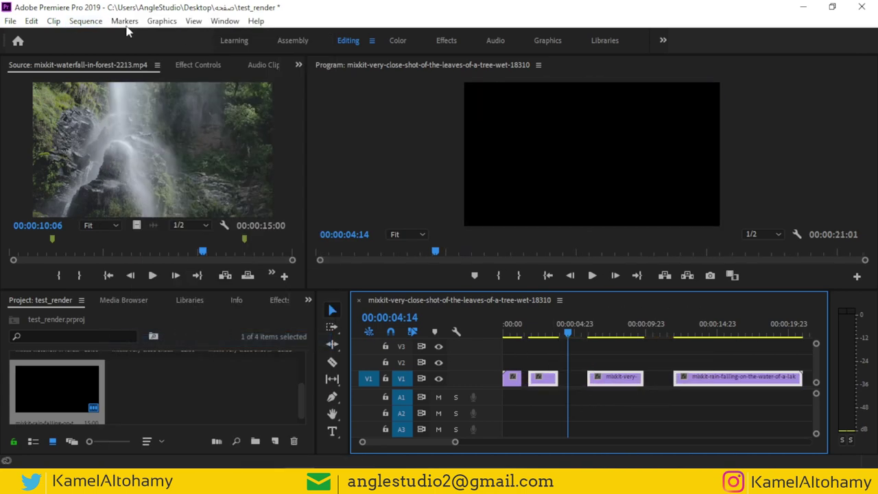
left_click(86, 20)
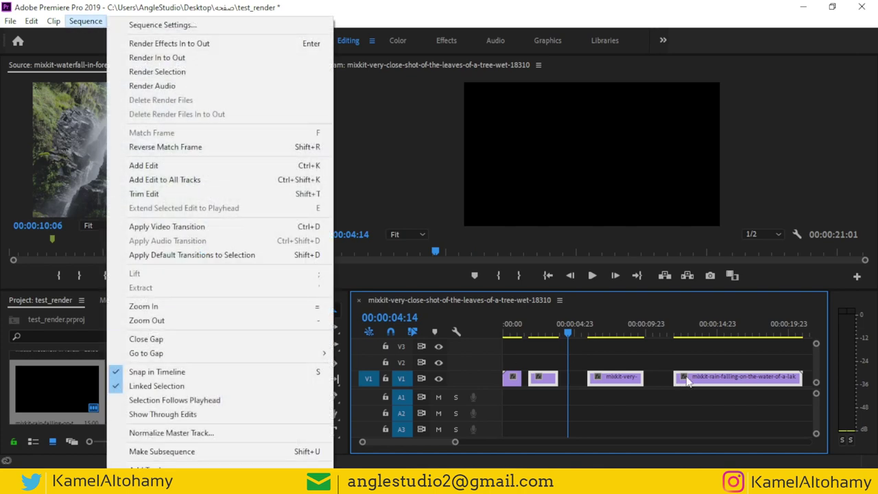
left_click(184, 339)
key("ctrl+z")
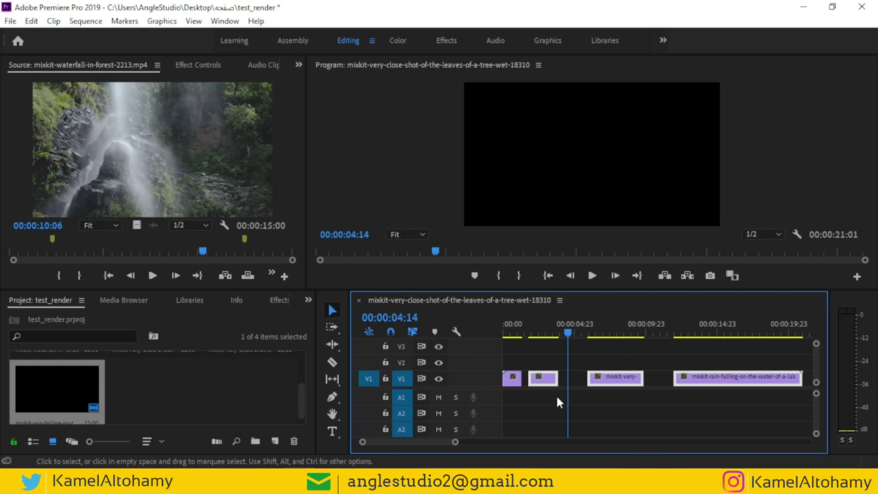
Adjust the timeline zoom bar, fit the sequence with \, then zoom in around the playhead with =
left_click_drag(454, 445, 546, 453)
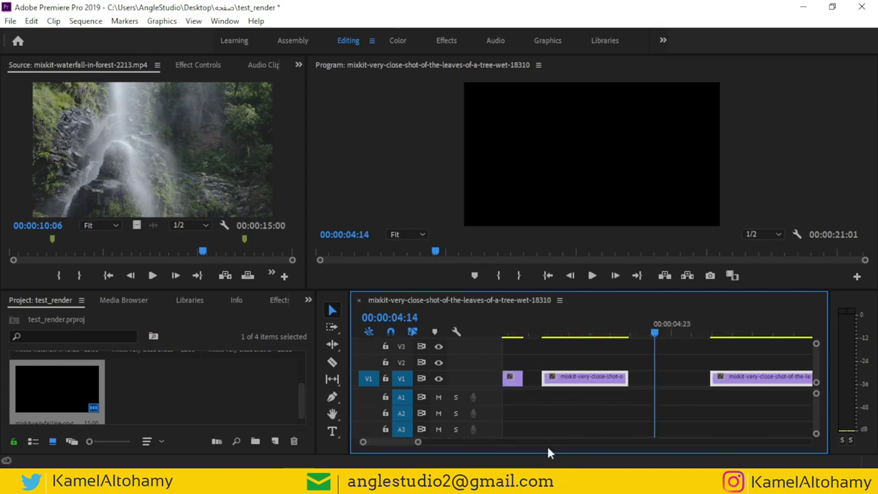
double_click(404, 443)
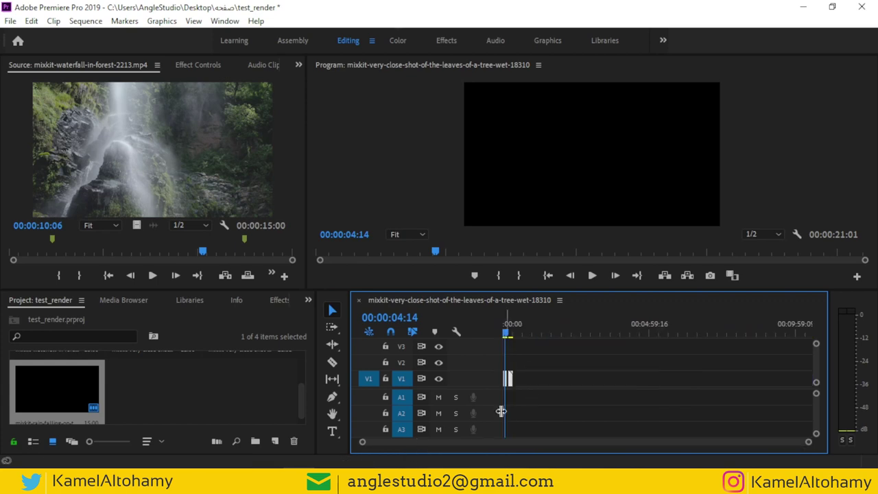
left_click_drag(809, 442, 637, 428)
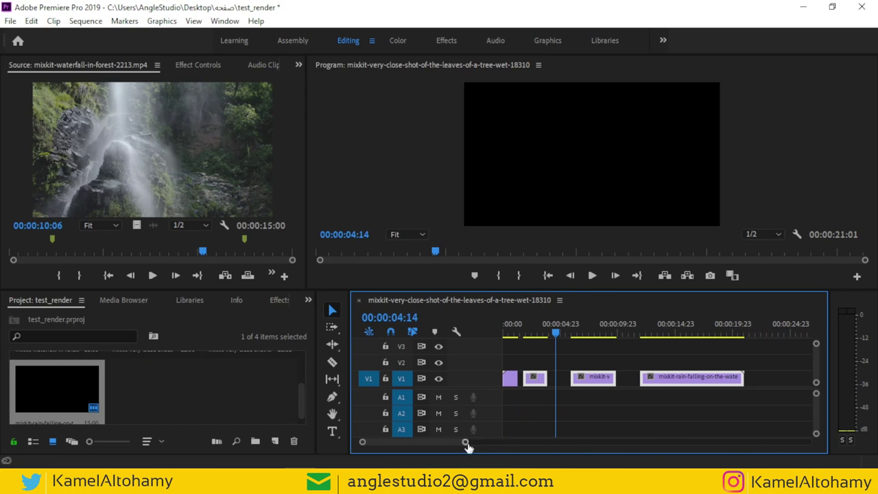
left_click_drag(466, 442, 454, 442)
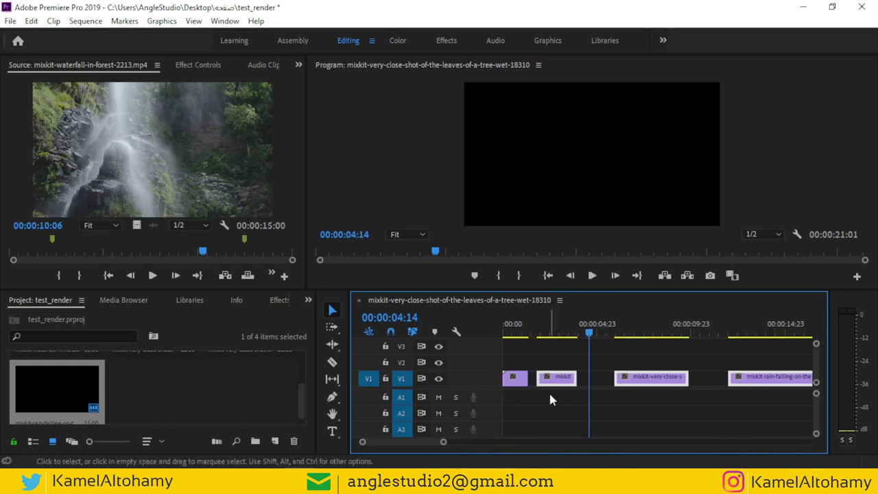
key("backslash")
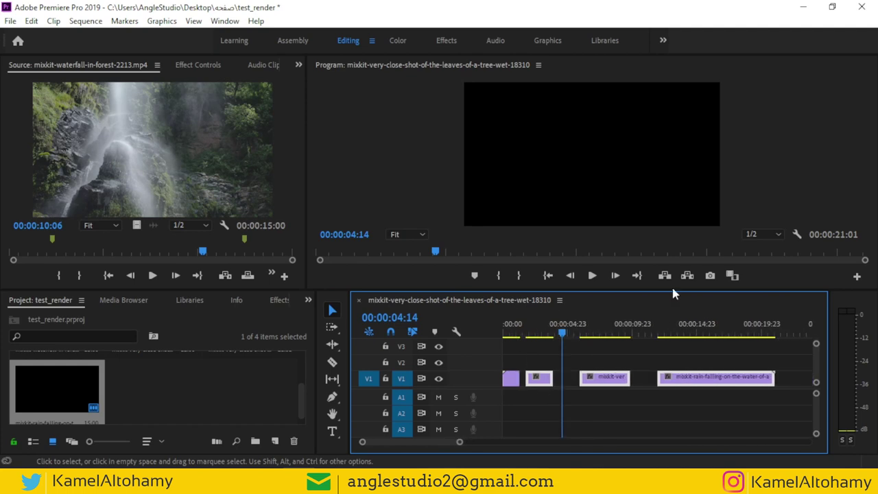
key("equal")
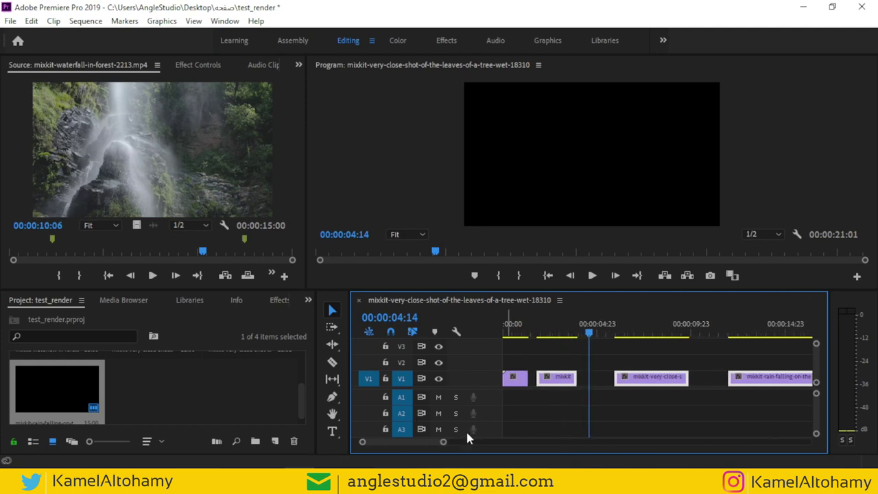
left_click_drag(444, 442, 427, 442)
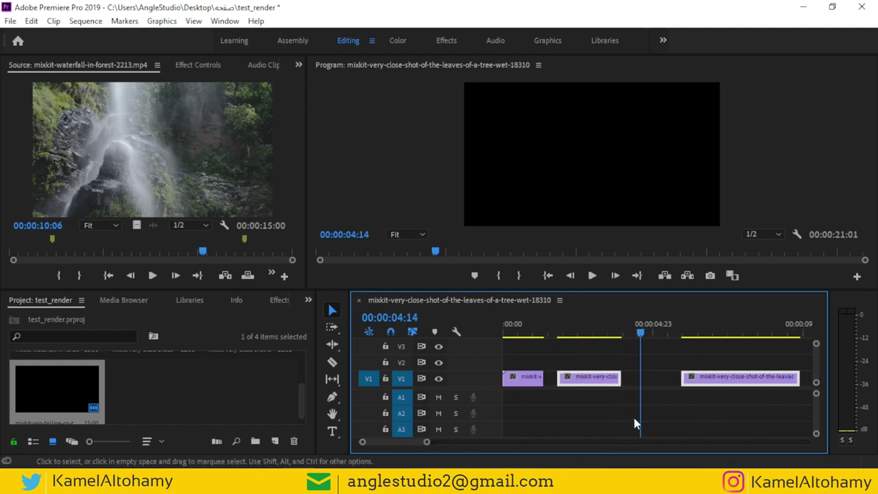
scroll(608, 403, "down", 3)
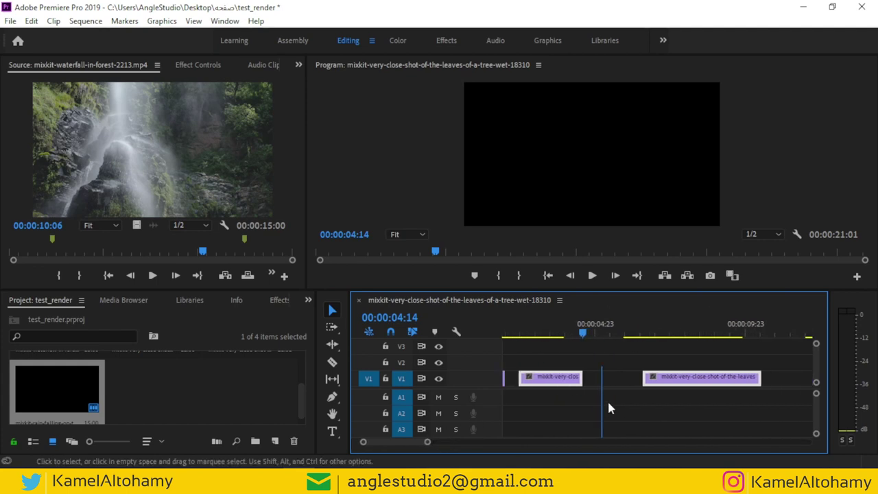
scroll(607, 408, "down", 3)
scroll(607, 408, "up", 6)
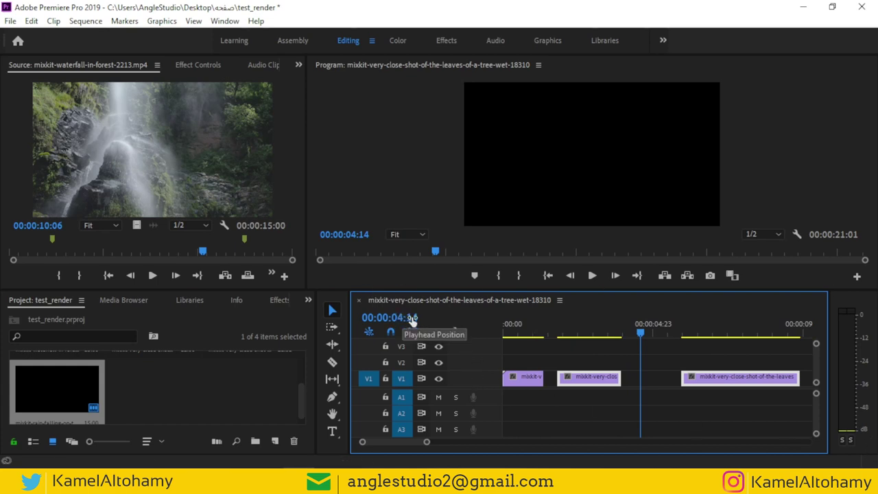
Select the empty gap on V1 between the leaves clips
left_click(88, 22)
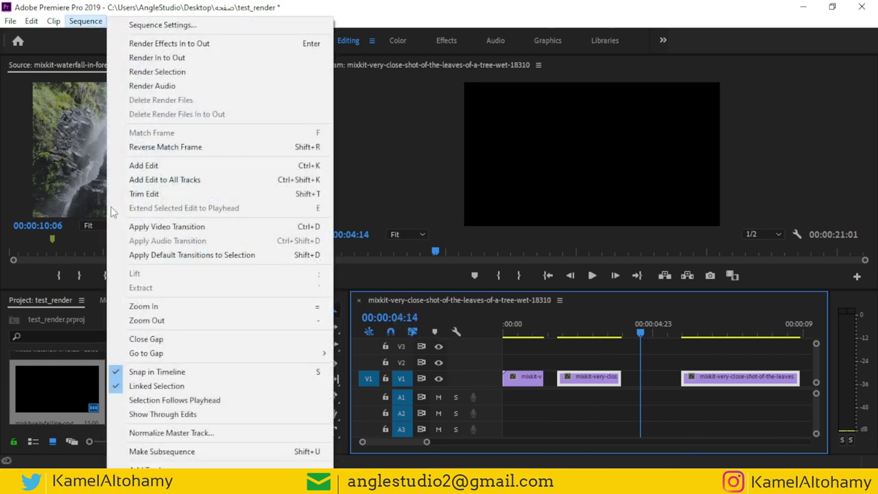
mouse_move(206, 352)
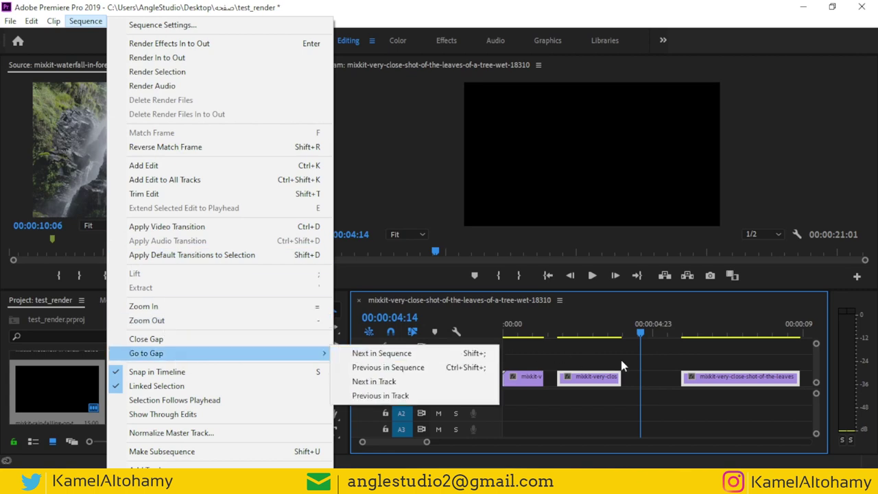
key("Escape")
key("Escape")
left_click(659, 378)
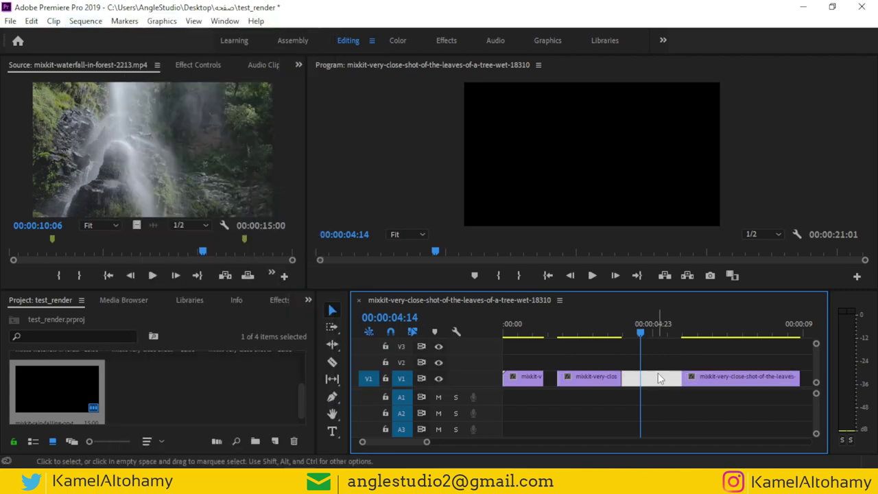
Step between the surrounding edit points, then play the sequence into the gap and stop inside it
key("Up")
key("Up")
key("Up")
key("Down")
key("Down")
key("Down")
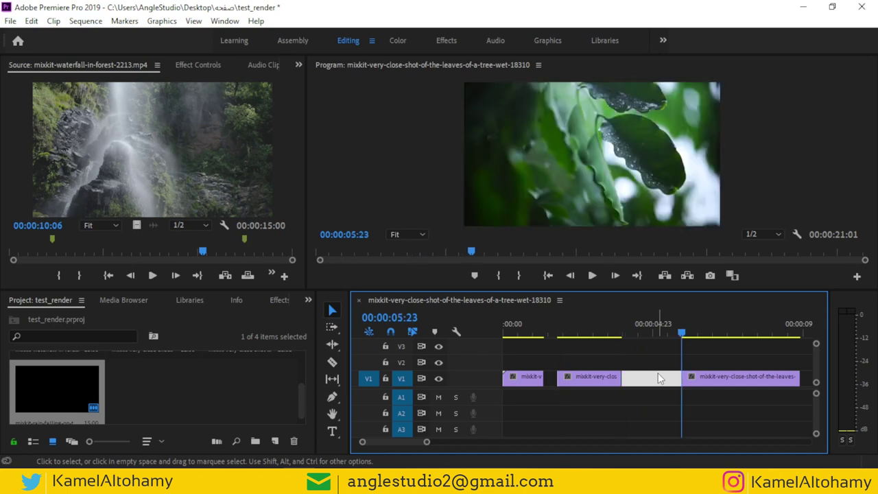
key("Up")
key("Up")
key("Up")
key("Right")
key("Right")
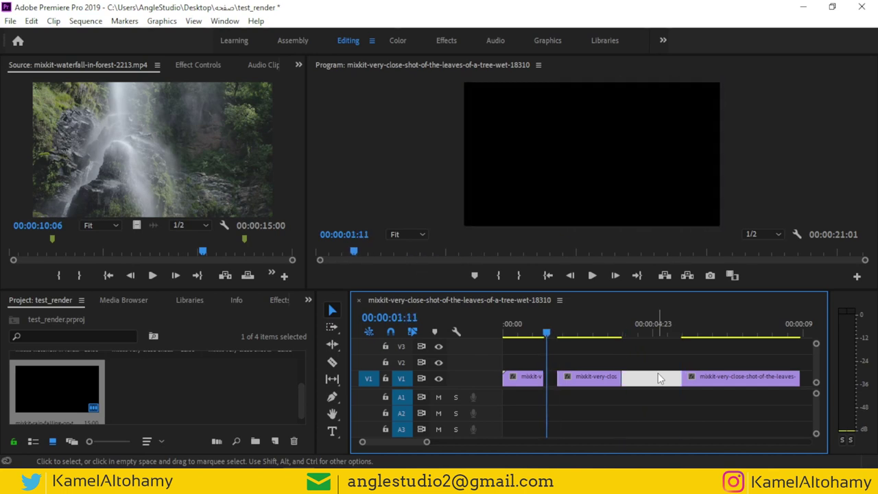
key("shift+Right")
key("shift+Right")
key("space")
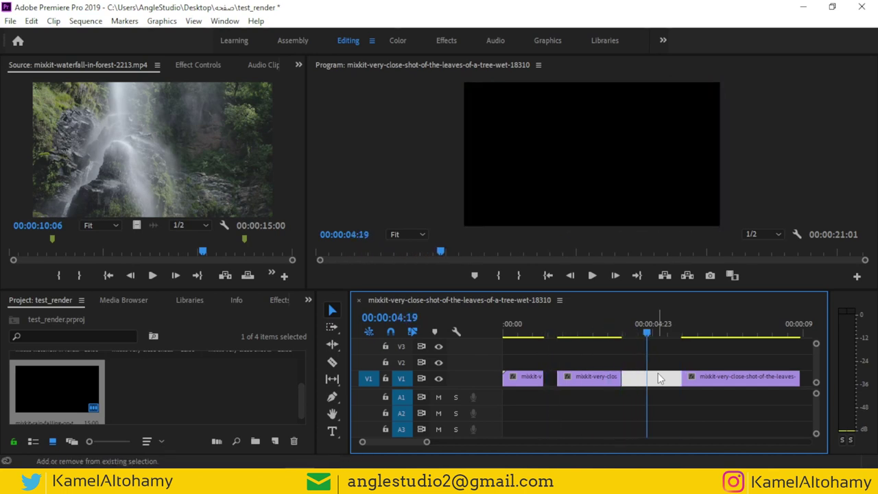
key("space")
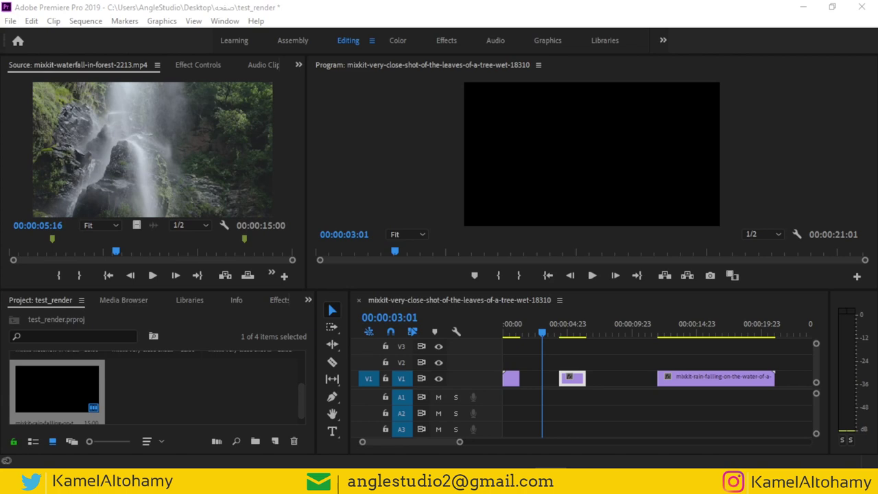
Mark the first and then the second V1 gap as the in/out range, then clear the sequence in/out points
left_click(568, 378)
left_click(549, 382)
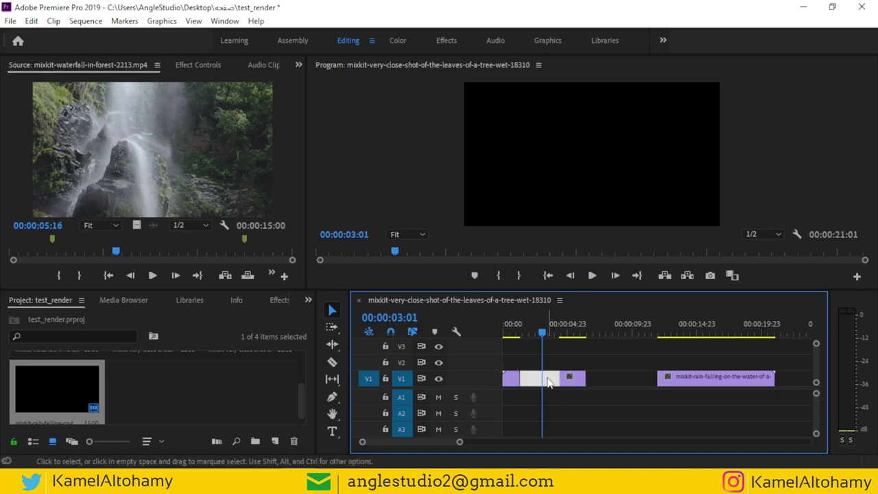
key("slash")
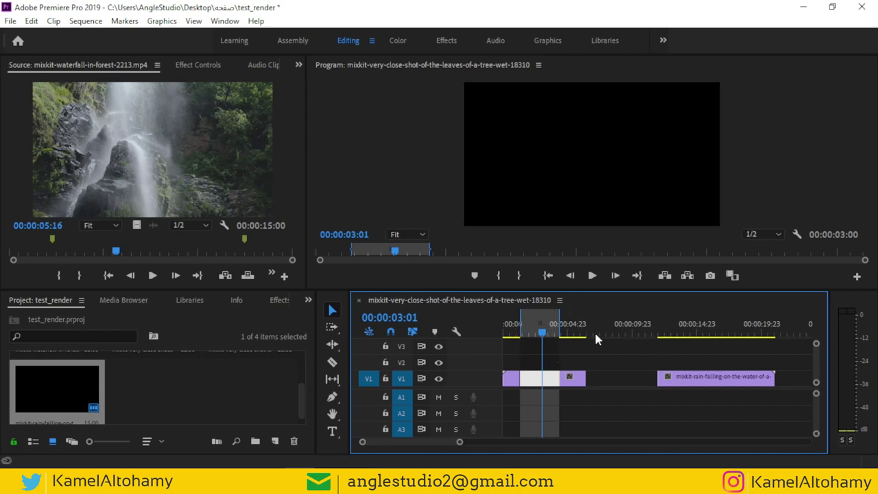
left_click(635, 375)
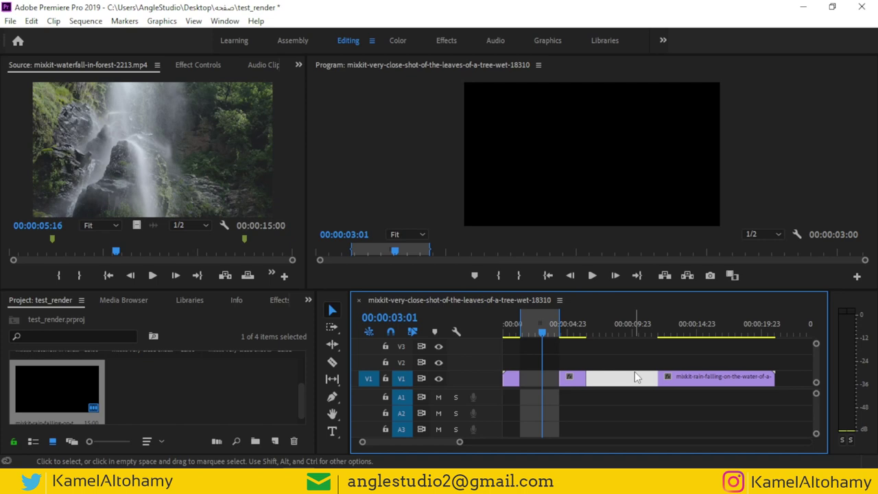
key("slash")
right_click(630, 322)
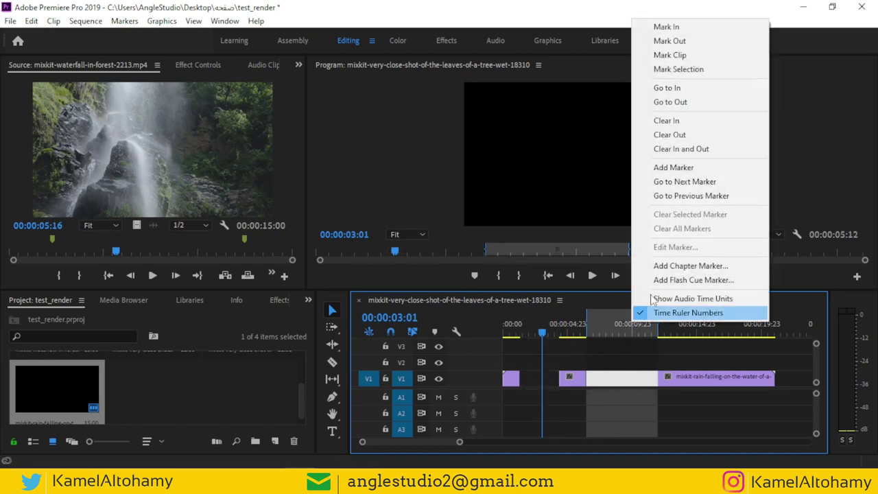
left_click(681, 149)
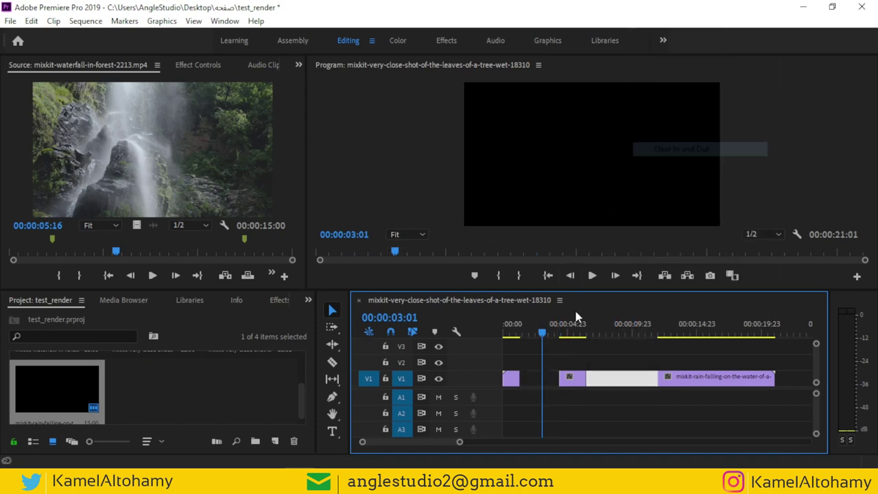
Move the second leaves piece later to widen the first gap, marking that gap as a 00:00:05:05 range
left_click(552, 381)
mouse_move(578, 380)
left_mouse_down()
mouse_move(588, 381)
mouse_move(565, 383)
left_mouse_up()
left_click(562, 383)
key("slash")
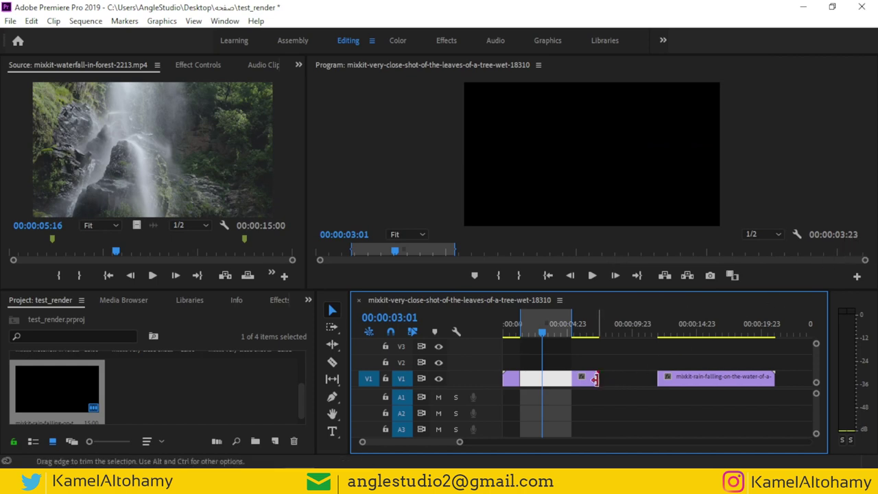
left_click_drag(594, 379, 572, 376)
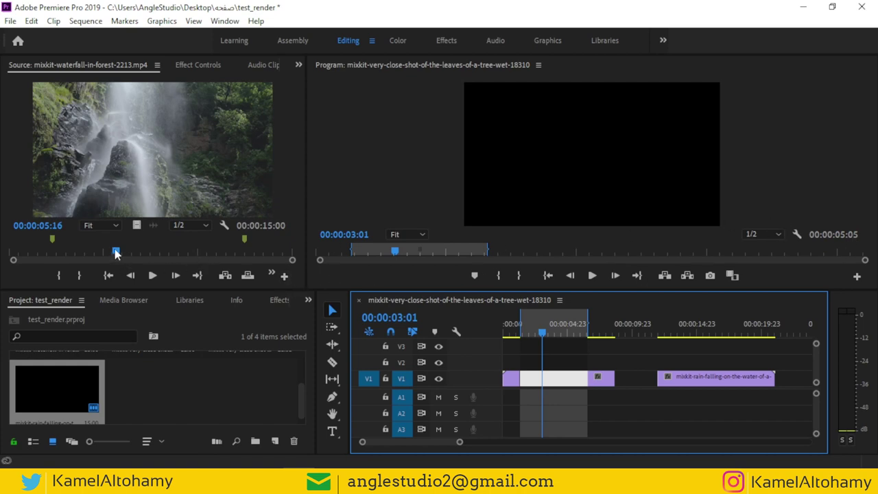
left_click_drag(116, 252, 61, 254)
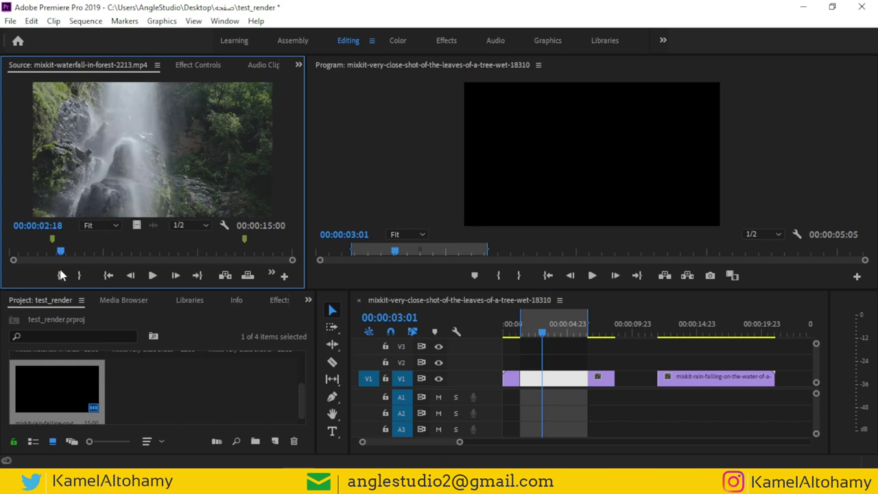
Set waterfall source in at 00:00:02:18 and out at 00:00:10:22, then widen the Source Monitor
left_click(60, 277)
left_click_drag(61, 252, 160, 251)
left_click(89, 275)
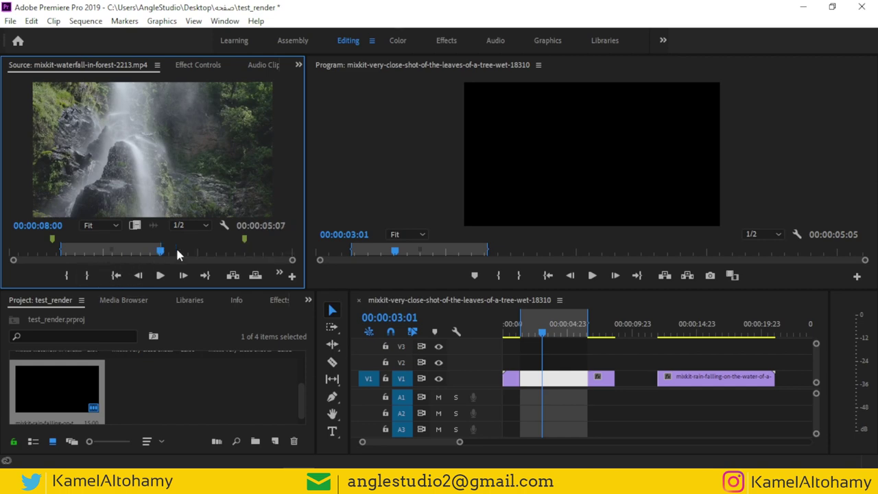
left_click_drag(158, 251, 217, 254)
left_click(88, 275)
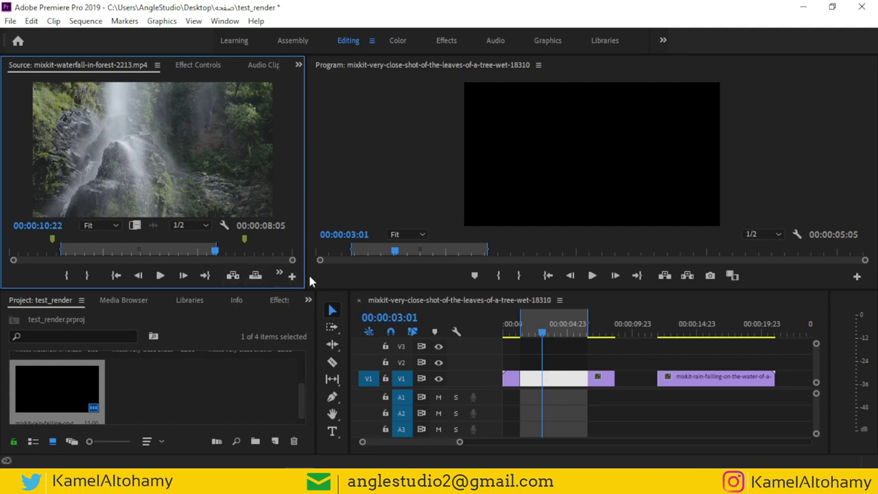
left_click_drag(306, 270, 411, 270)
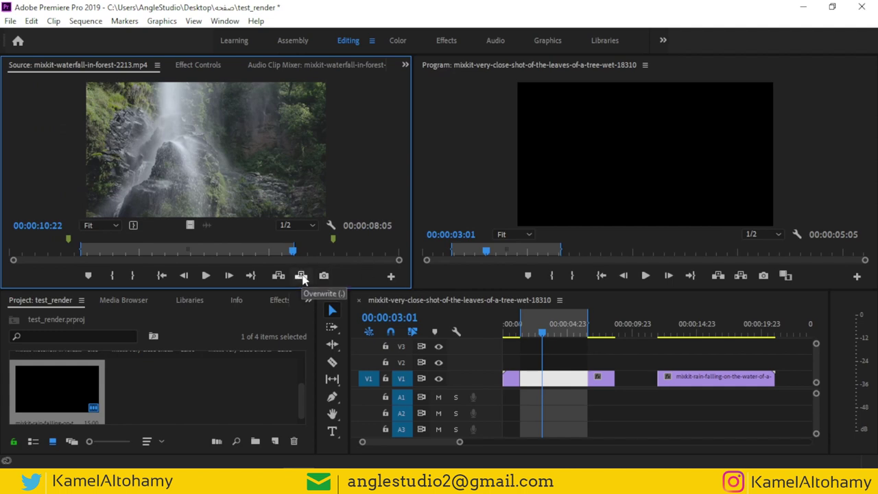
Overwrite the waterfall range into the marked gap using Change Clip Speed (Fit to Fill)
left_click(301, 275)
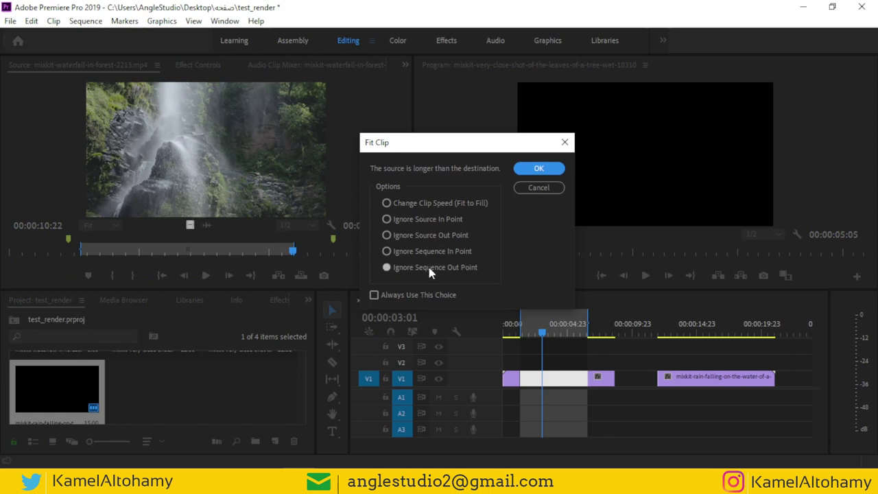
left_click(422, 202)
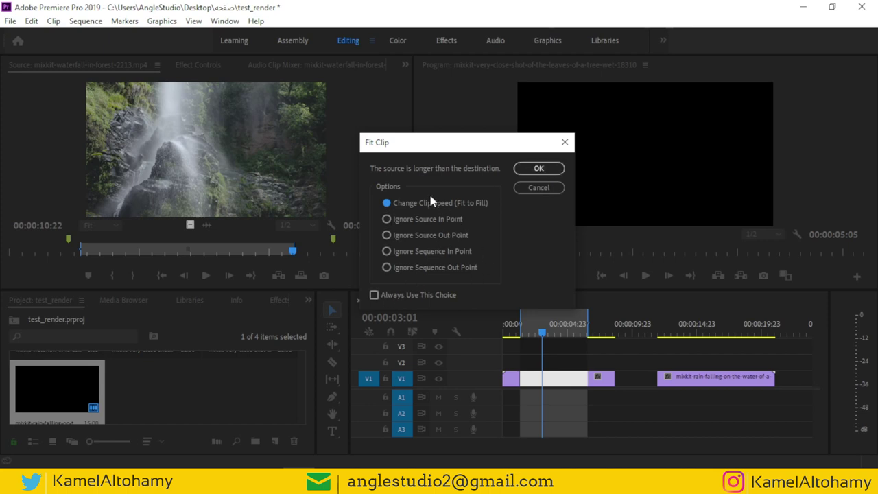
left_click_drag(396, 144, 405, 131)
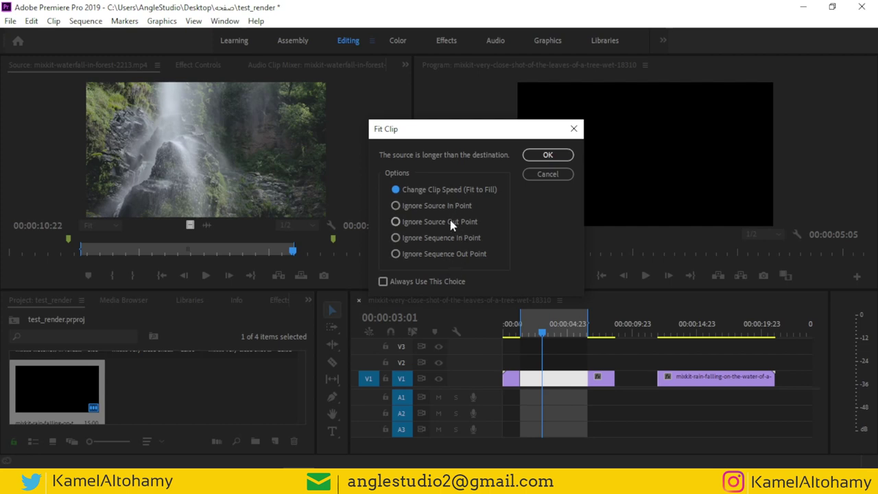
left_click(548, 156)
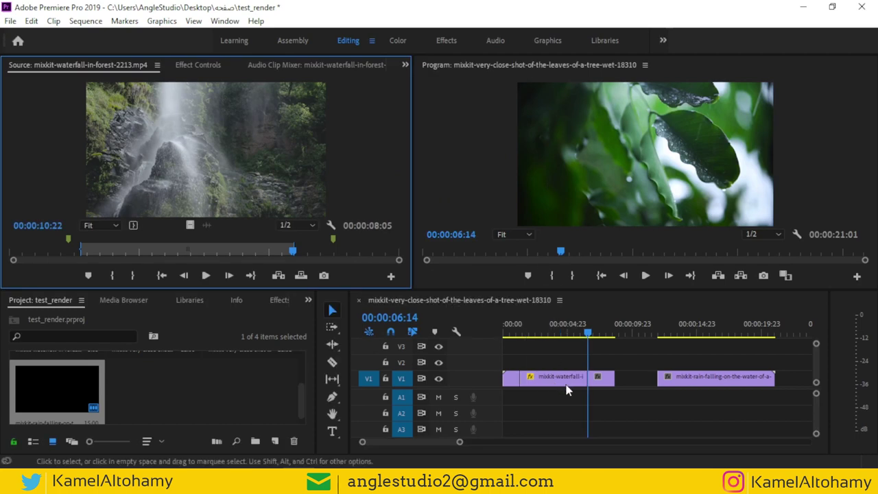
left_click_drag(459, 444, 435, 443)
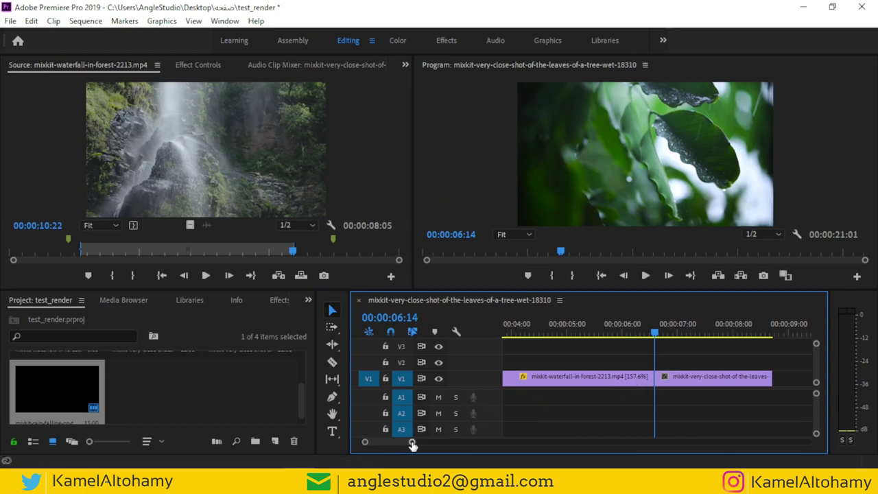
left_click_drag(412, 442, 428, 444)
right_click(610, 378)
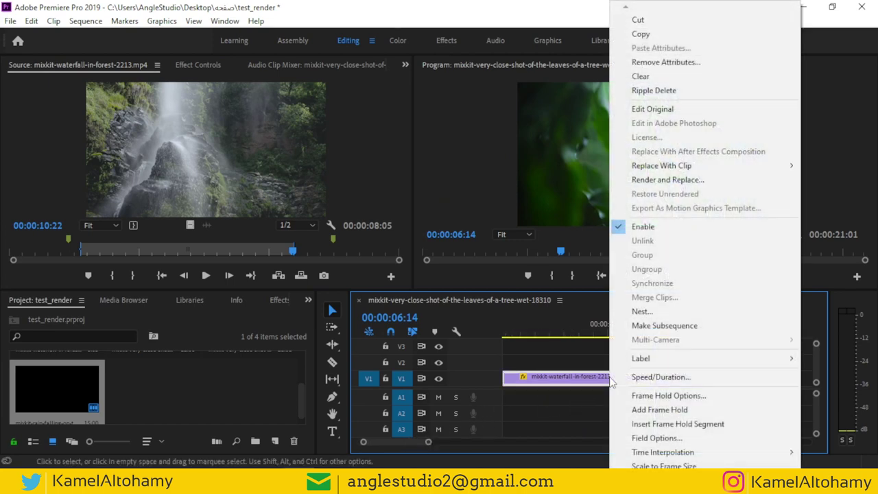
left_click(661, 377)
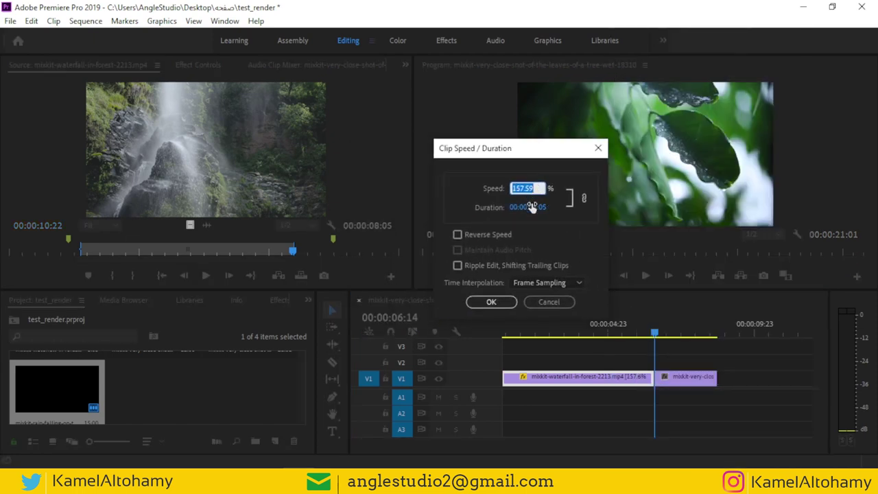
left_click(559, 304)
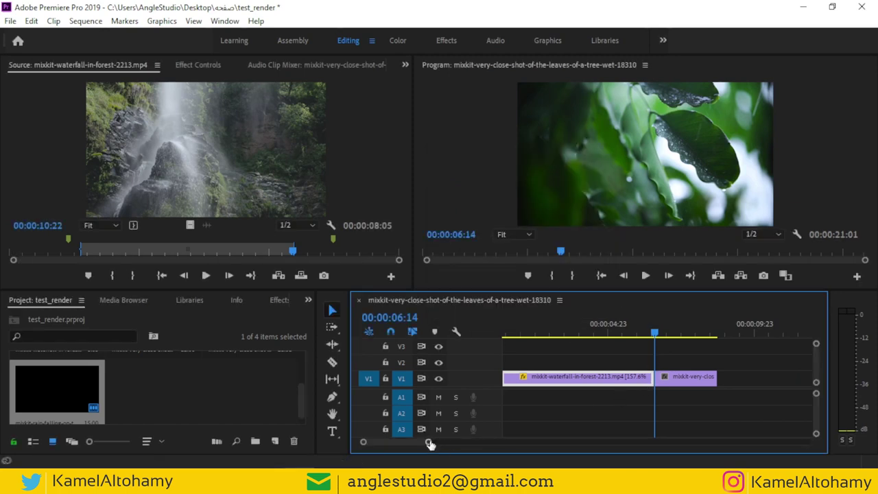
left_click_drag(429, 442, 455, 442)
left_click_drag(581, 332, 519, 332)
left_click(643, 276)
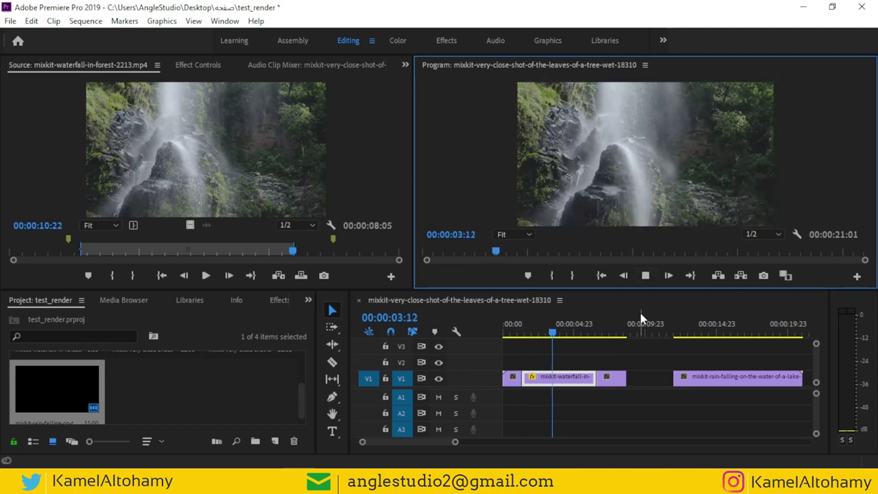
left_click(646, 276)
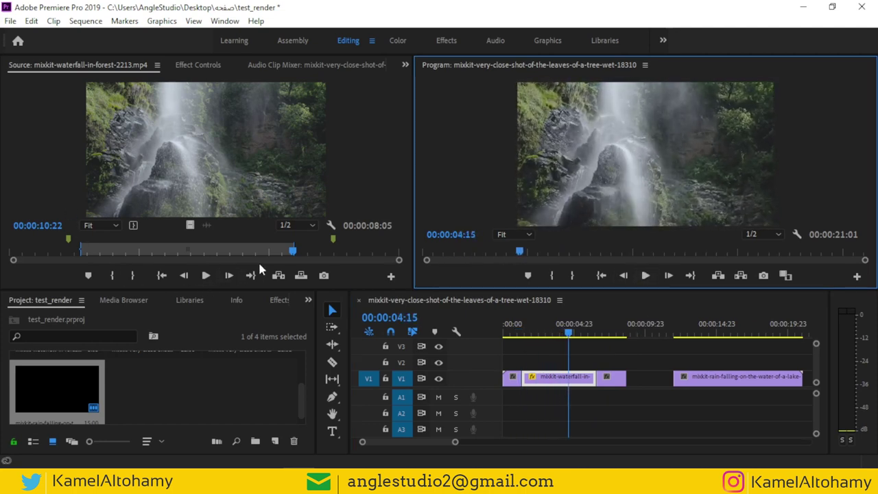
left_click(188, 252)
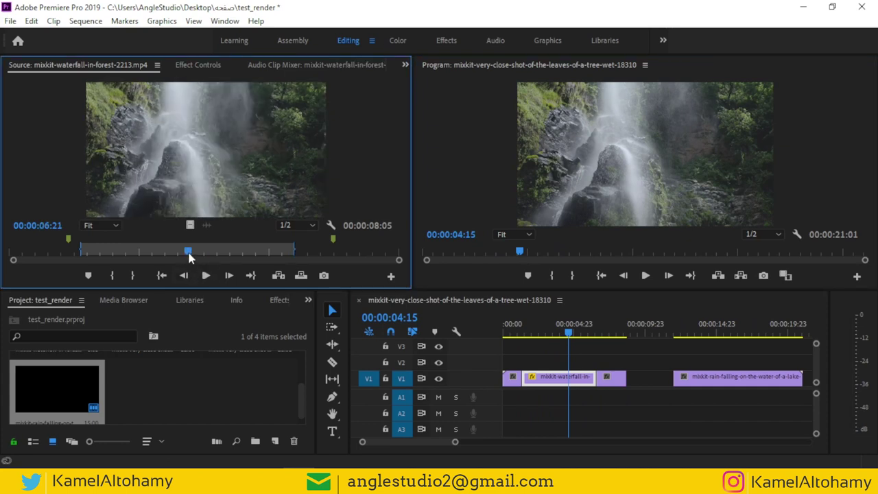
left_click_drag(189, 254, 84, 252)
left_click(205, 275)
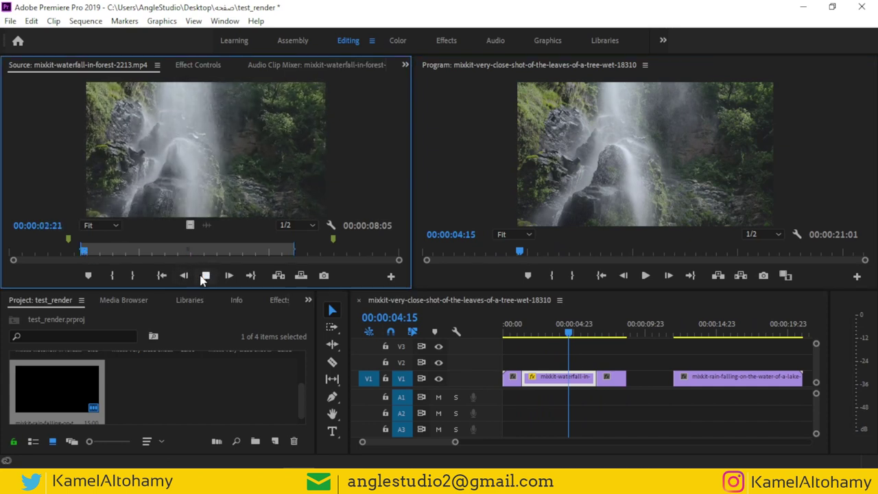
left_click(646, 275)
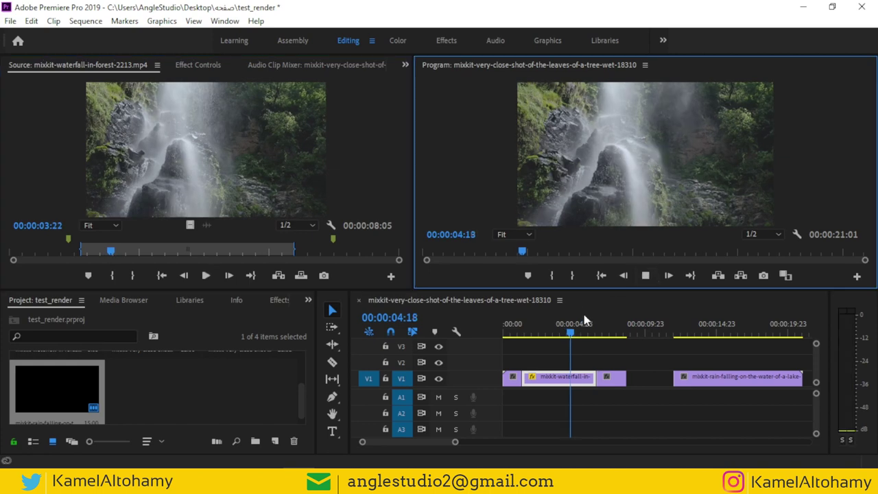
left_click_drag(585, 321, 520, 323)
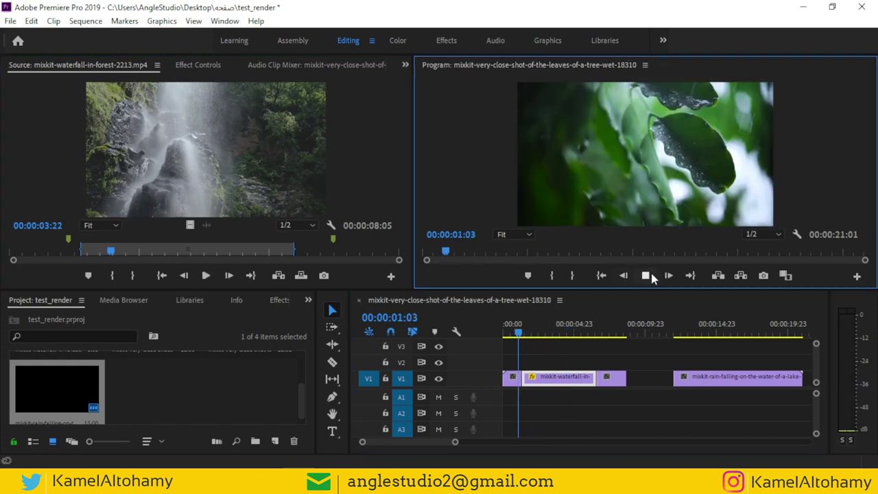
left_click(205, 276)
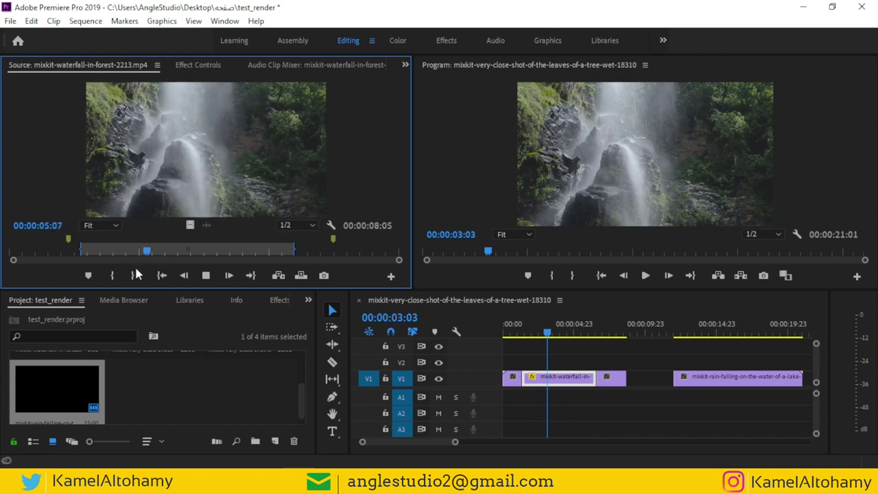
left_click(206, 275)
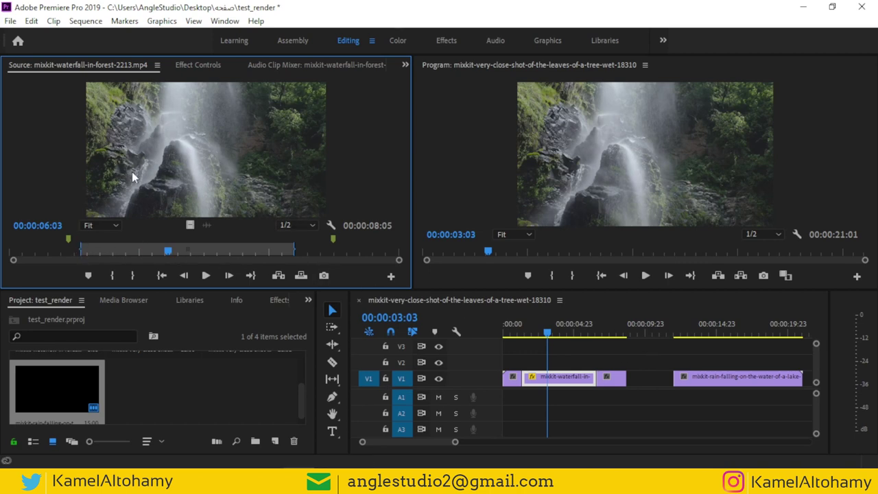
left_click(574, 385)
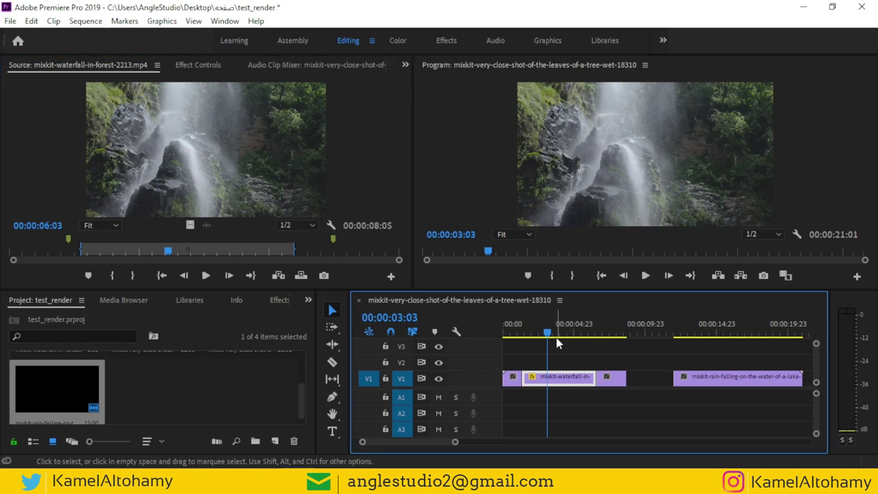